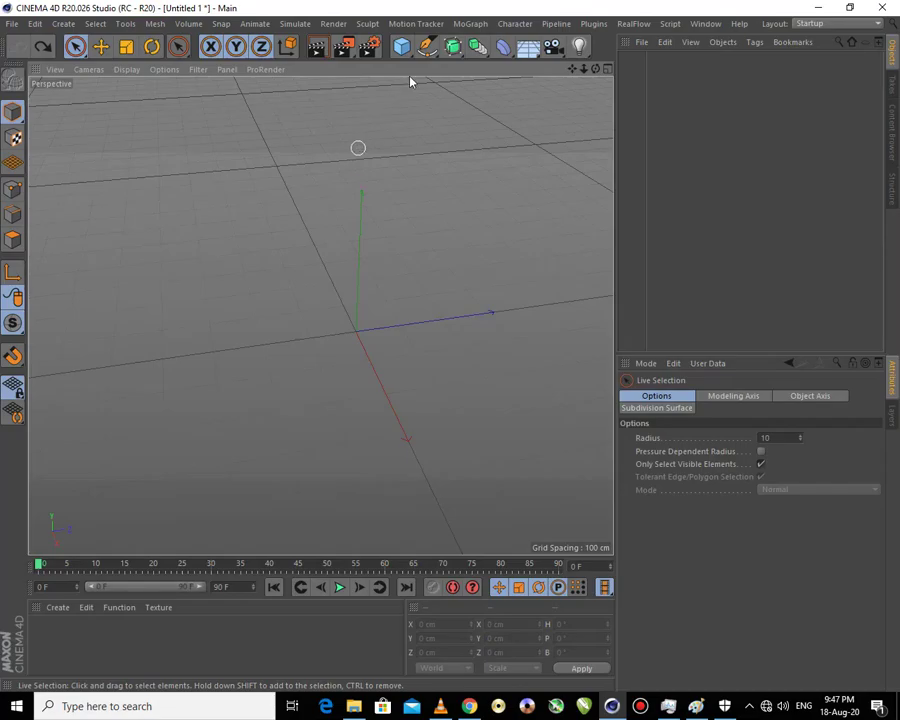
Bring up the primitive objects palette from the Cube icon in the empty scene.
left_click(401, 46)
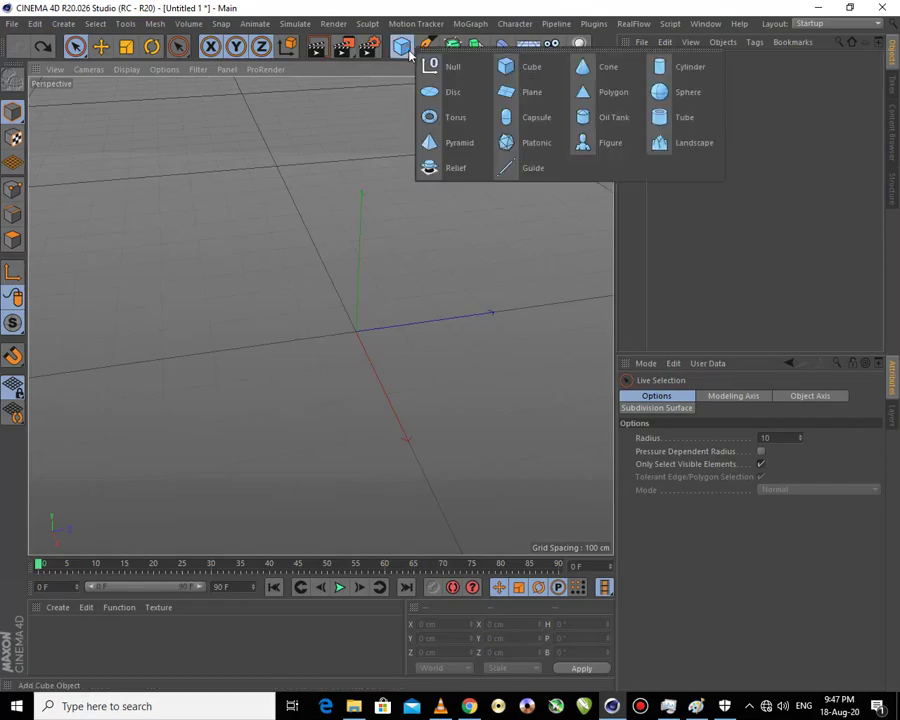
Add a sphere, make it editable, and switch to the Scale tool.
left_click(686, 90)
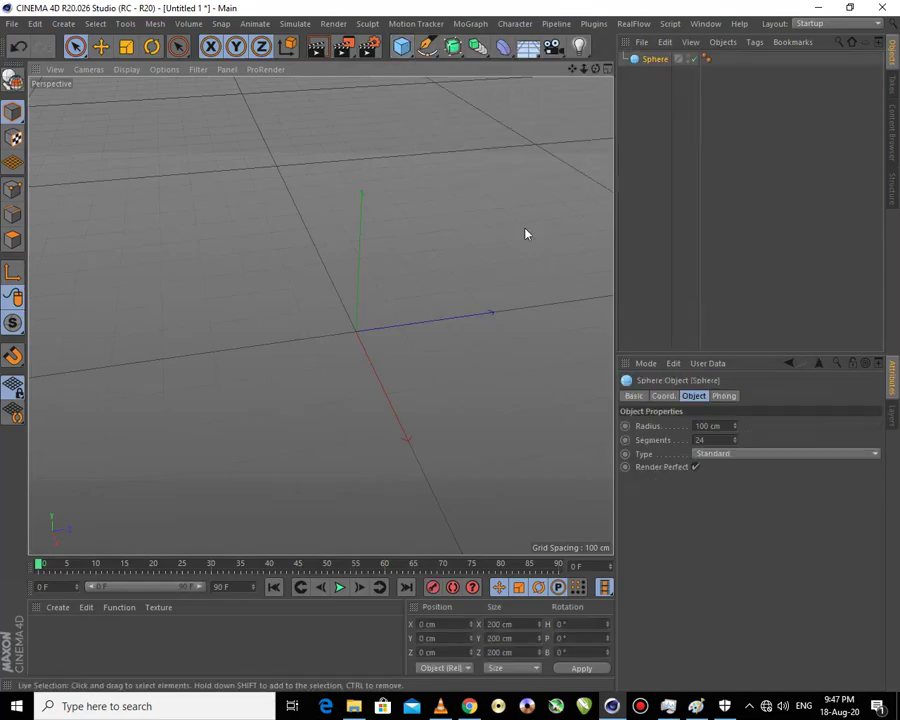
left_click(13, 80)
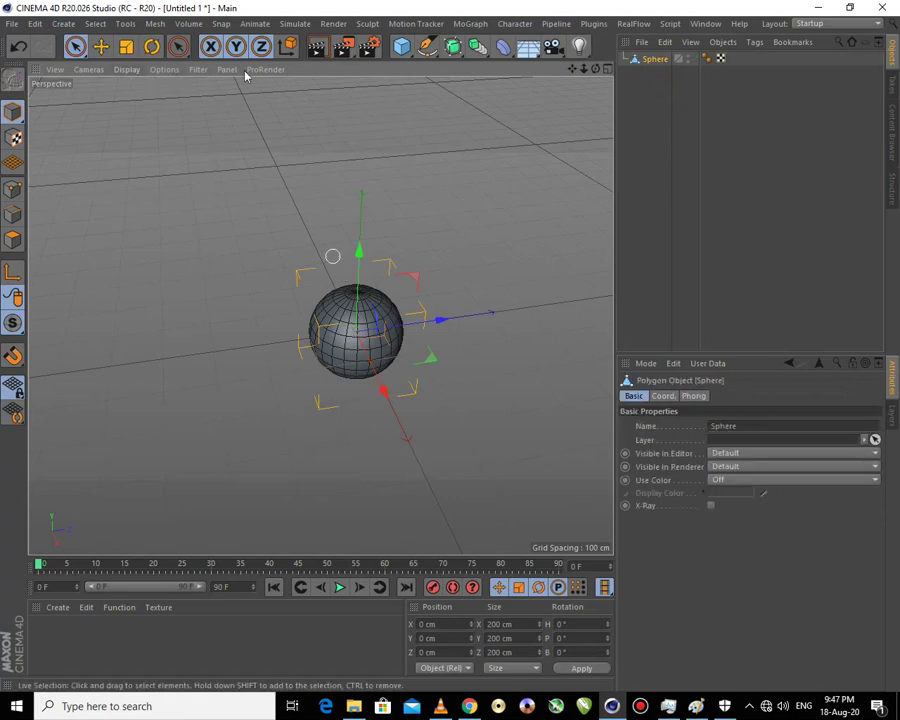
left_click(14, 240)
key("t")
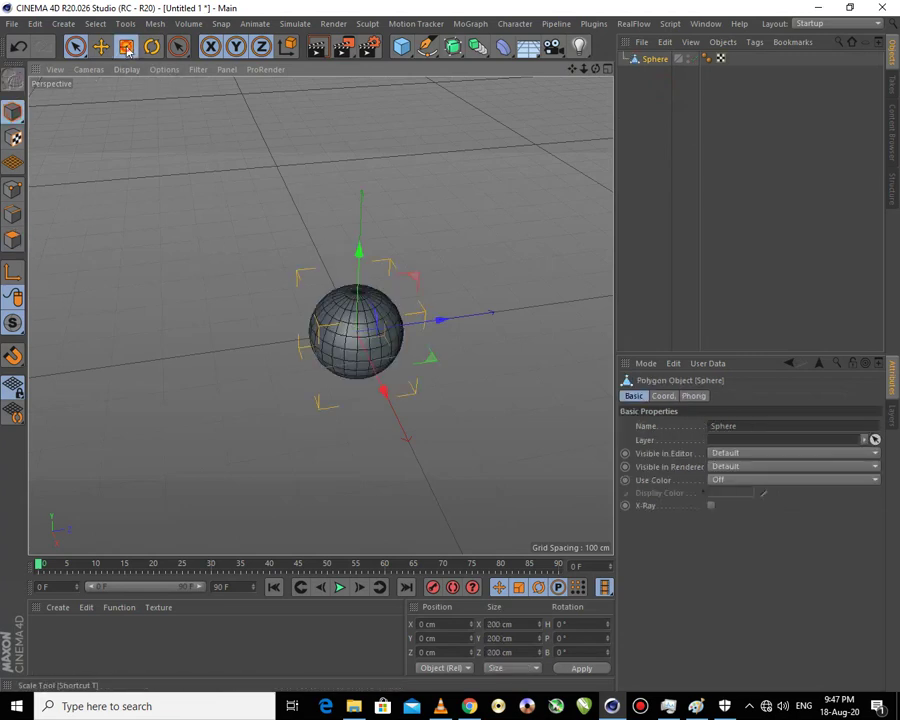
Scale the sphere flat and long to roughly 178 × 70 × 318 cm.
mouse_move(402, 404)
left_mouse_down("alt")
mouse_move(362, 295)
mouse_move(362, 318)
mouse_move(347, 252)
mouse_move(426, 368)
mouse_move(436, 466)
mouse_move(443, 348)
mouse_move(476, 343)
left_mouse_up("alt")
mouse_move(356, 436)
left_mouse_down()
mouse_move(350, 416)
mouse_move(425, 453)
mouse_move(430, 474)
mouse_move(426, 418)
mouse_move(414, 400)
left_mouse_up()
mouse_move(416, 402)
left_mouse_down()
mouse_move(428, 291)
mouse_move(446, 267)
left_mouse_up()
mouse_move(474, 305)
left_mouse_down("alt")
mouse_move(422, 237)
mouse_move(424, 191)
left_mouse_up("alt")
left_click_drag(350, 232, 354, 242)
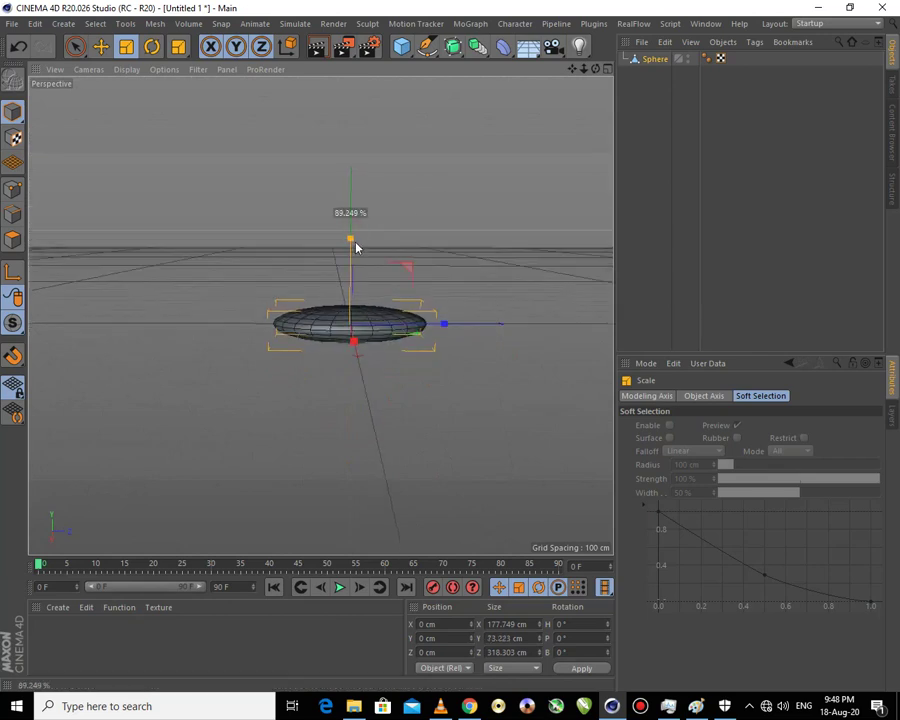
mouse_move(421, 210)
left_mouse_down("alt")
mouse_move(354, 193)
mouse_move(370, 170)
left_mouse_up("alt")
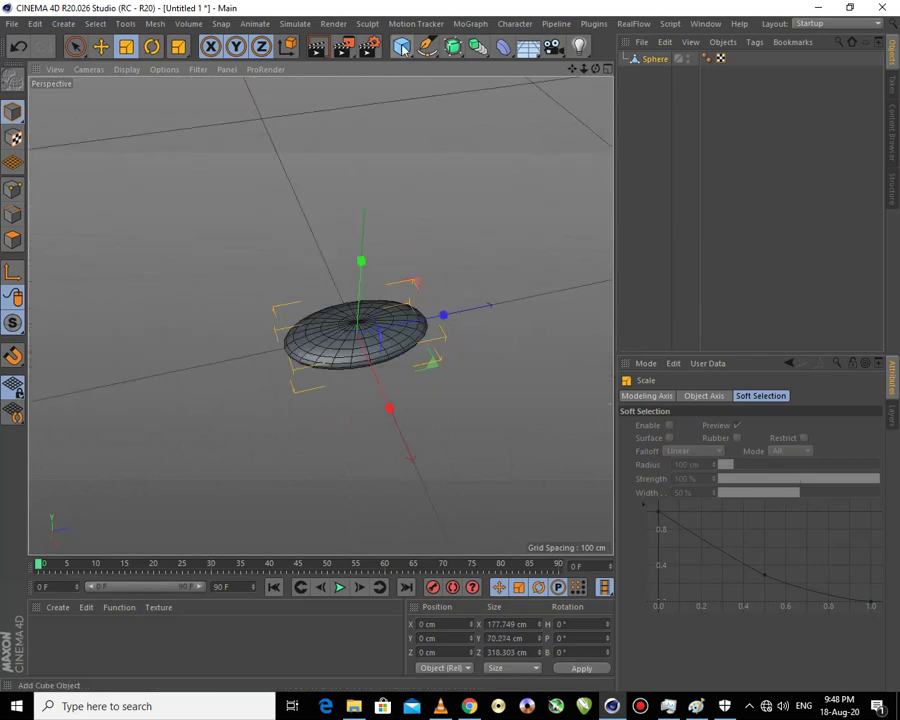
left_click(401, 47)
Scale the cube to about 257 × 122 × 428 cm around the sphere, shown in wireframe lines.
left_click_drag(408, 322, 446, 322)
left_click(126, 69)
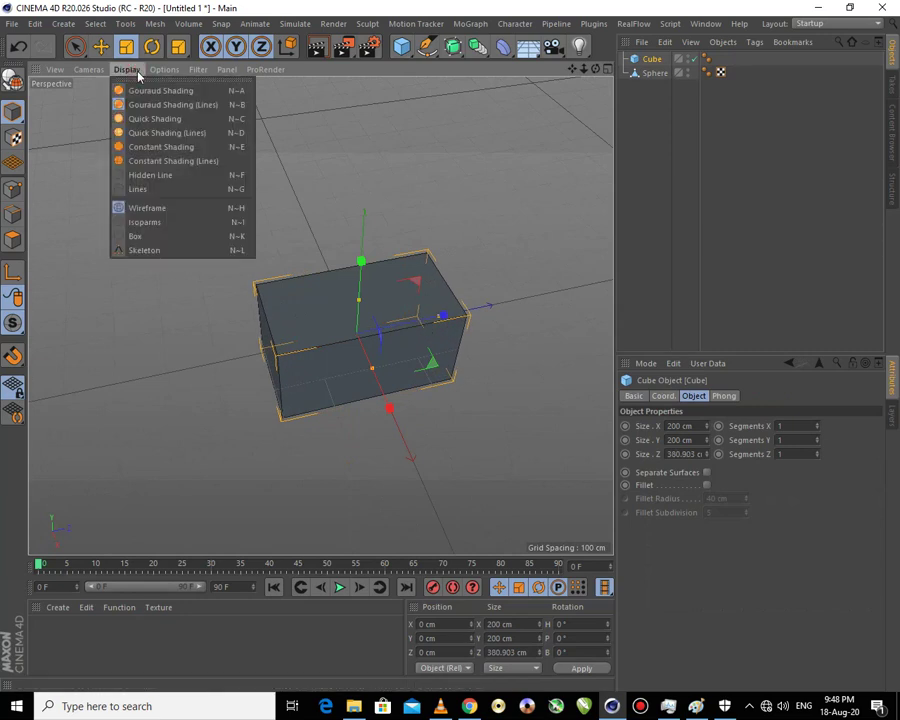
left_click(140, 187)
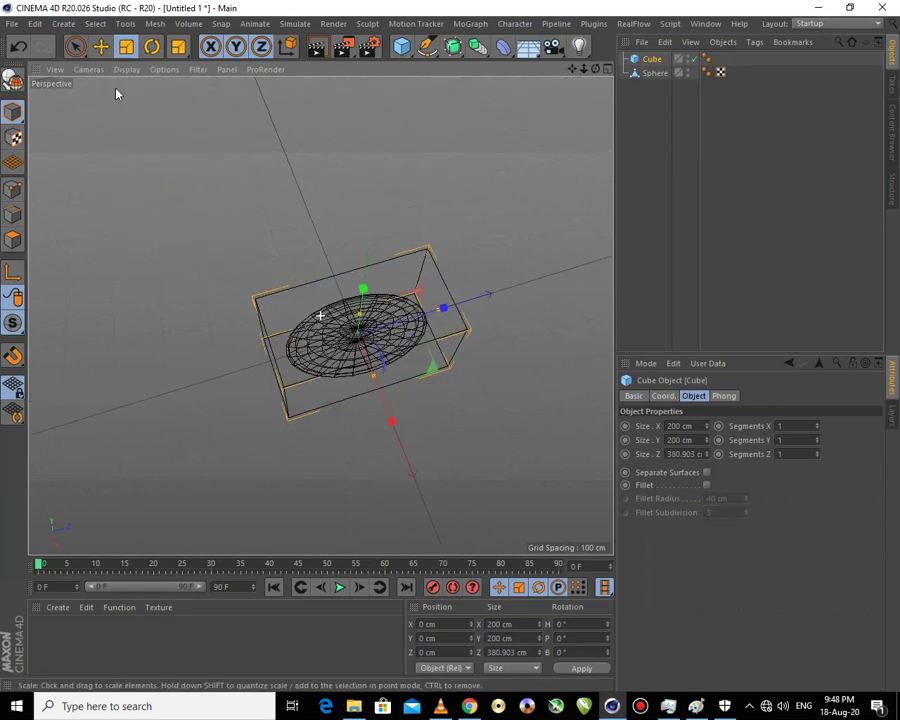
left_click(75, 46)
left_click_drag(374, 377, 383, 388)
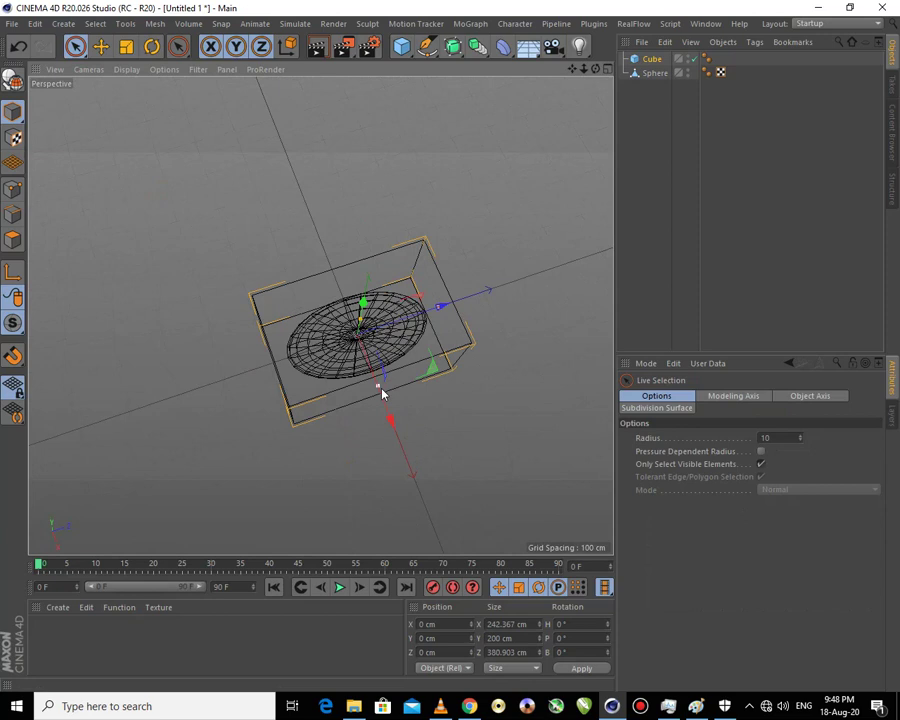
left_click_drag(464, 380, 454, 376, "alt")
left_click_drag(438, 332, 438, 344)
mouse_move(470, 287)
left_mouse_down("alt")
mouse_move(448, 281)
mouse_move(385, 320)
mouse_move(376, 301)
mouse_move(362, 313)
mouse_move(436, 324)
left_mouse_up("alt")
Restore Gouraud shading and give the cube 72 segments along X and Z.
left_click(126, 69)
left_click(157, 105)
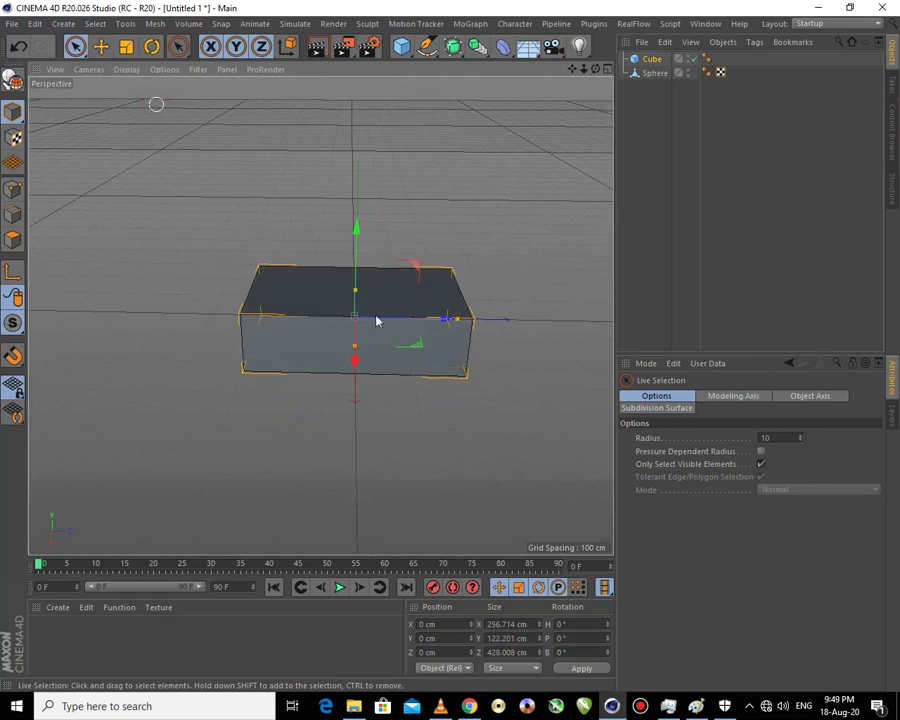
left_click(640, 59)
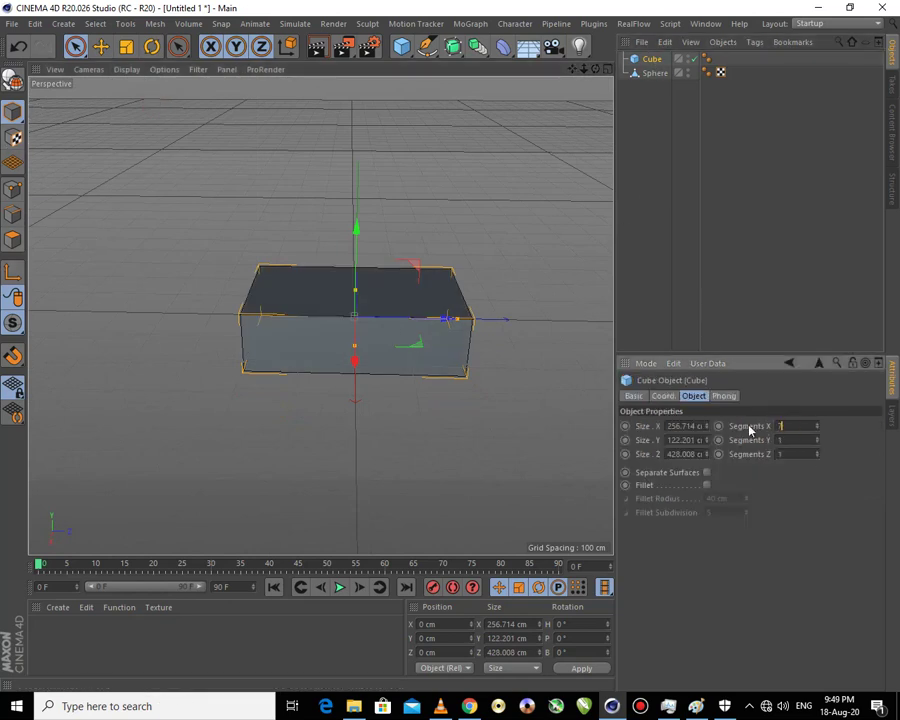
type("72")
key("Return")
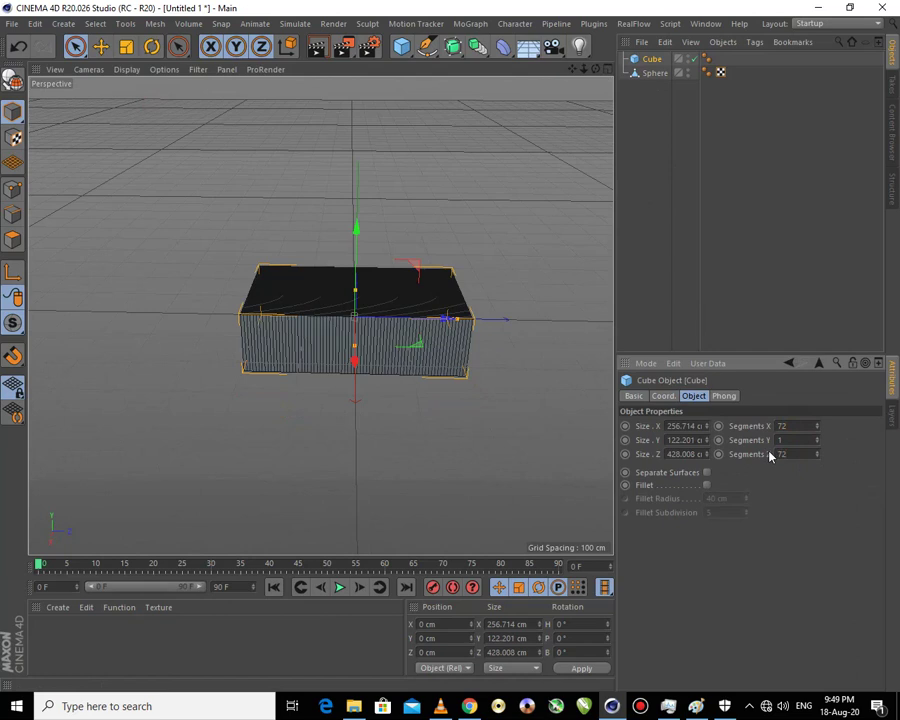
Make the cube editable and start selecting its polygons in Polygon mode.
key("c")
left_click(13, 239)
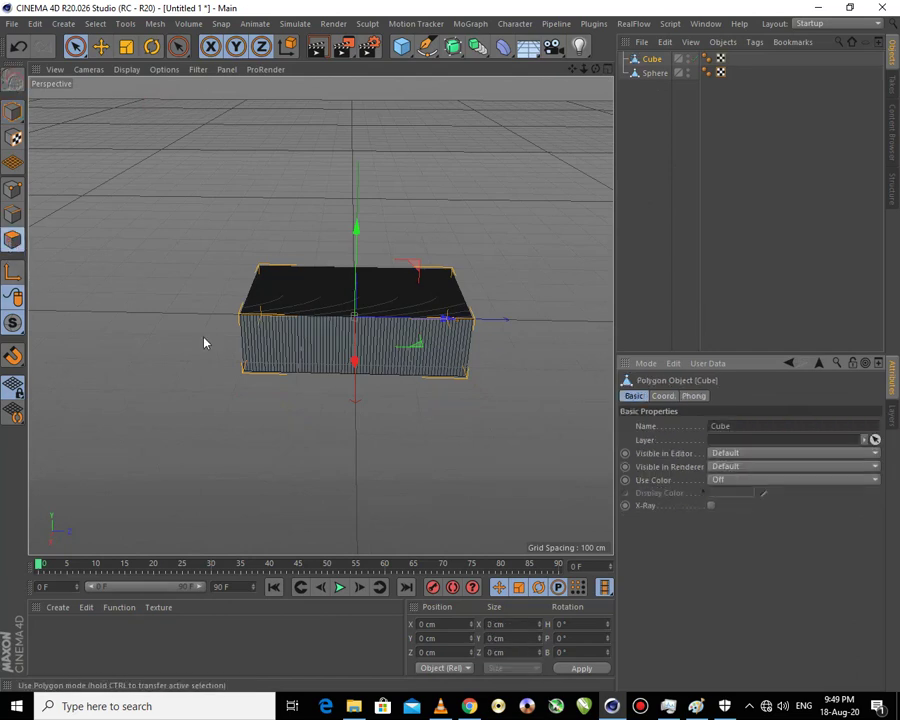
key("ctrl+a")
mouse_move(243, 352)
left_mouse_down()
mouse_move(468, 352)
mouse_move(140, 290)
left_mouse_up()
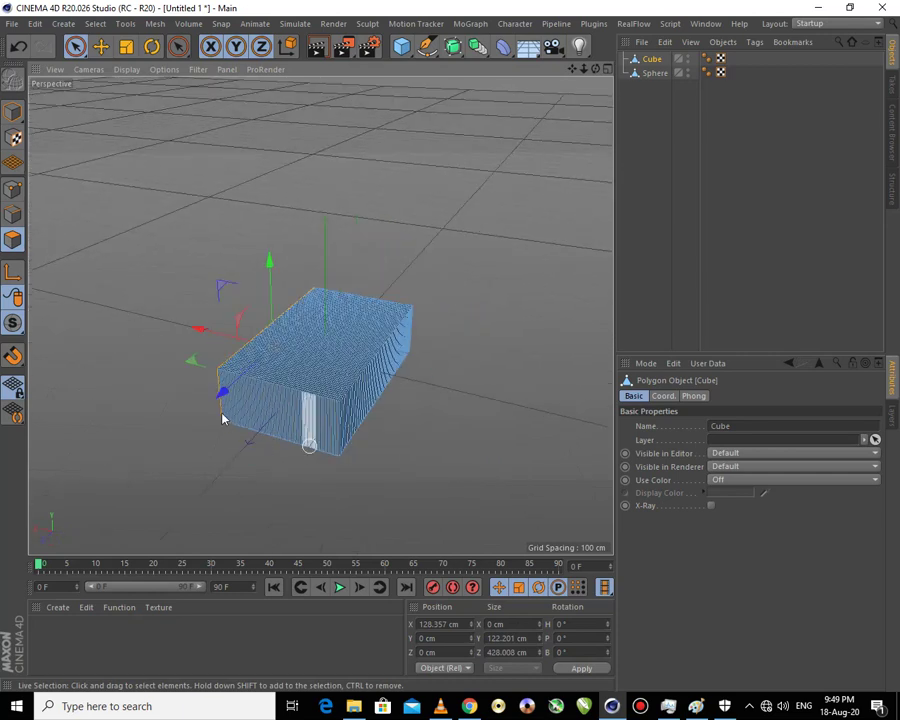
Select the polygons on all four side walls of the cube, leaving the top face out.
left_click_drag(299, 419, 365, 420)
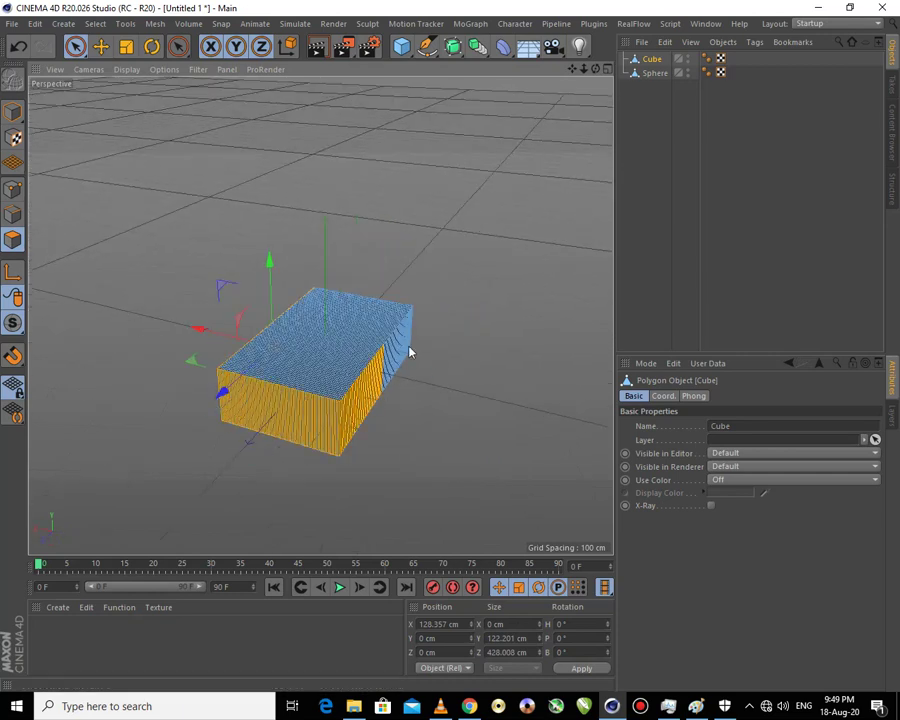
left_click_drag(472, 372, 155, 395, "alt")
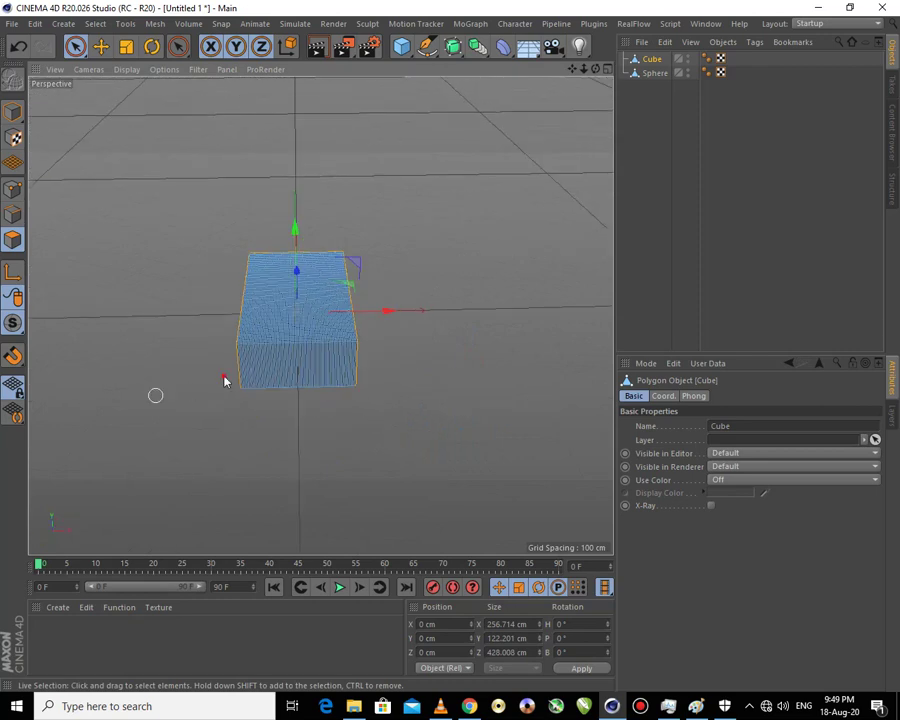
left_click_drag(316, 381, 383, 377)
mouse_move(405, 421)
left_mouse_down("alt")
mouse_move(197, 374)
mouse_move(535, 328)
mouse_move(420, 330)
left_mouse_up("alt")
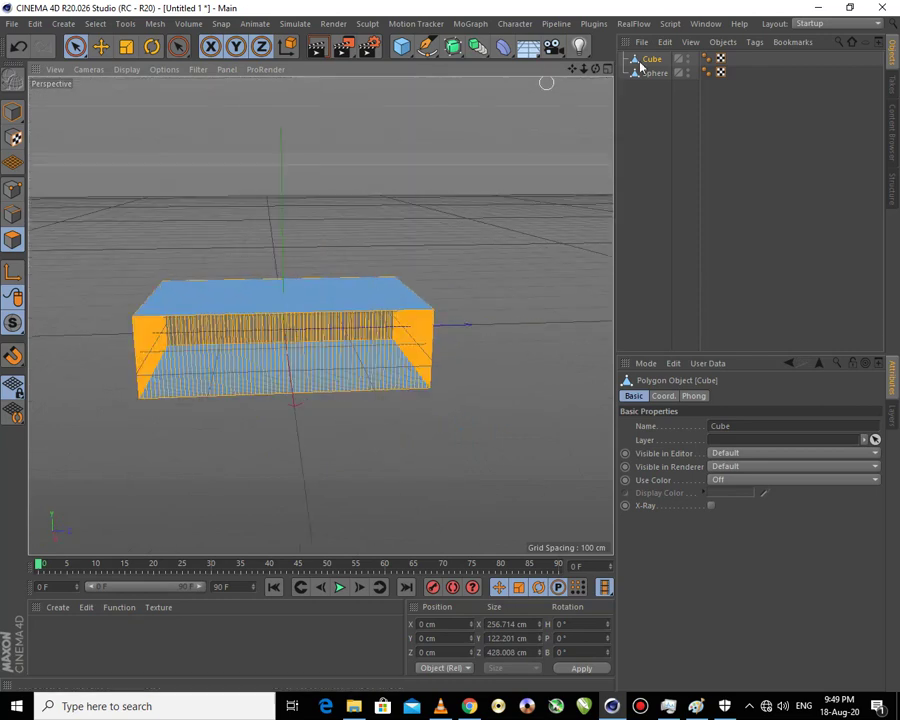
right_click(650, 61)
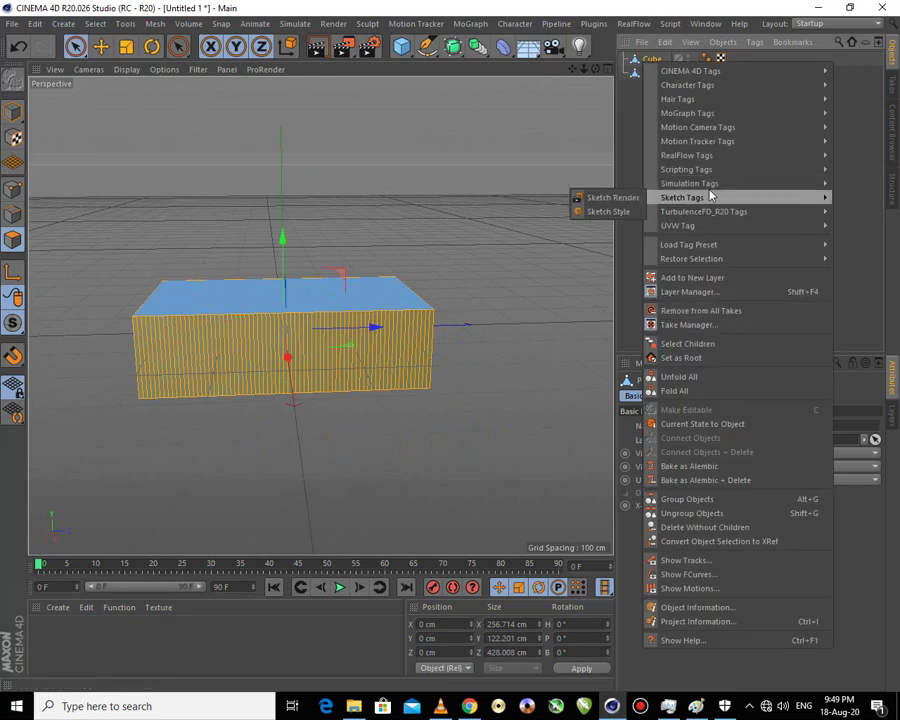
Add a Cloth tag to the cube and view its Dresser settings.
mouse_move(689, 183)
left_click(598, 264)
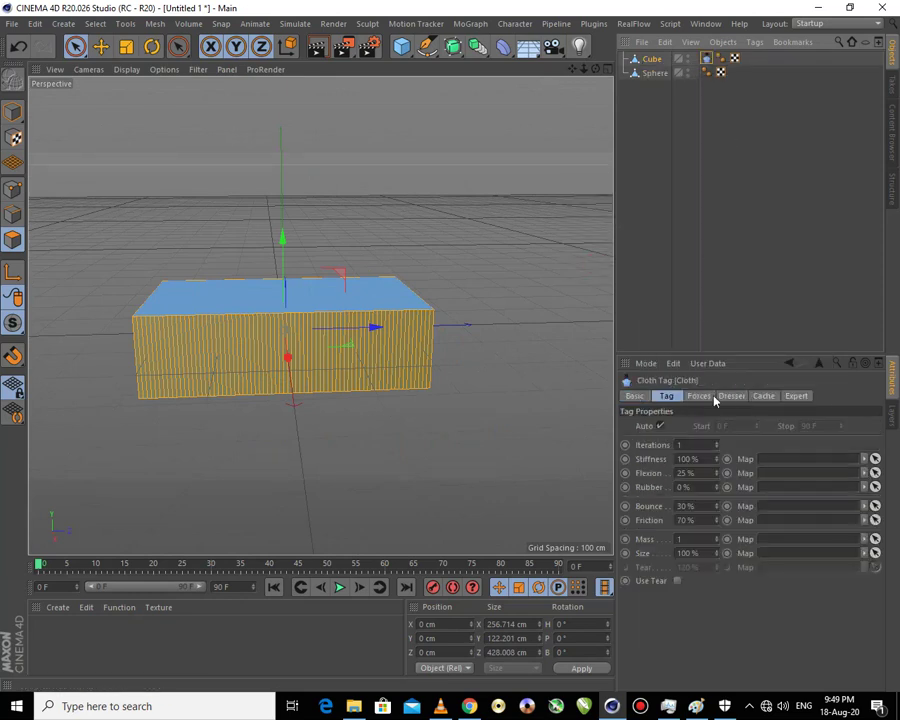
left_click(646, 132)
left_click(705, 59)
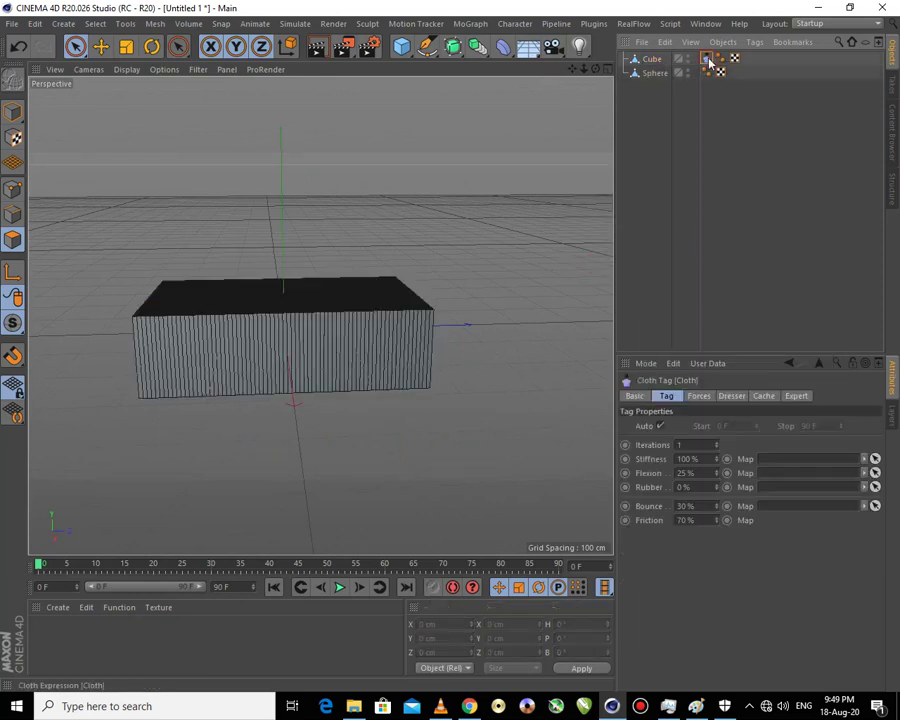
left_click(731, 396)
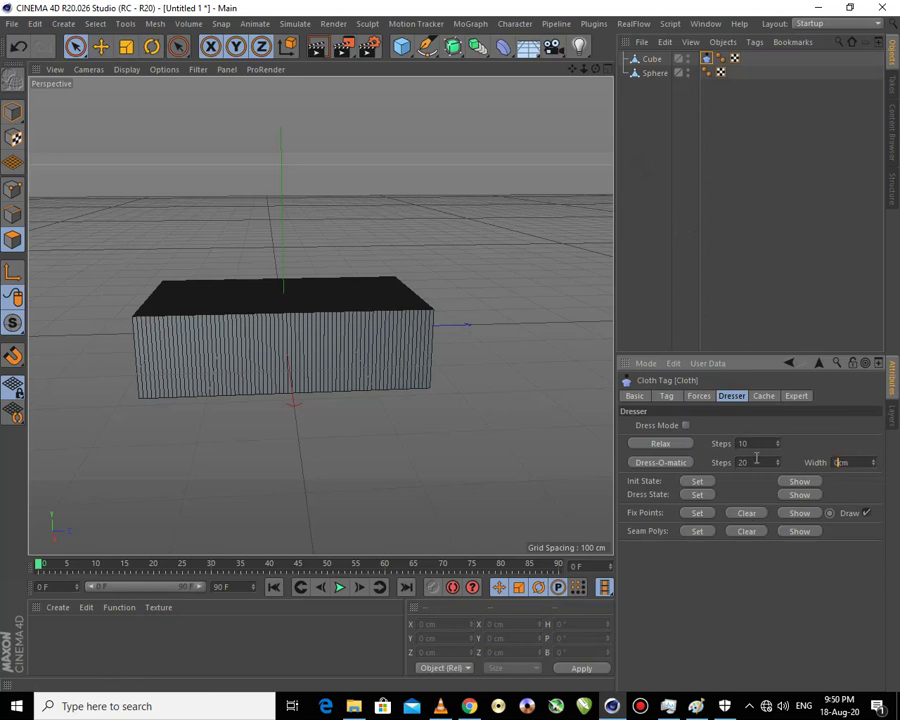
left_click(651, 59)
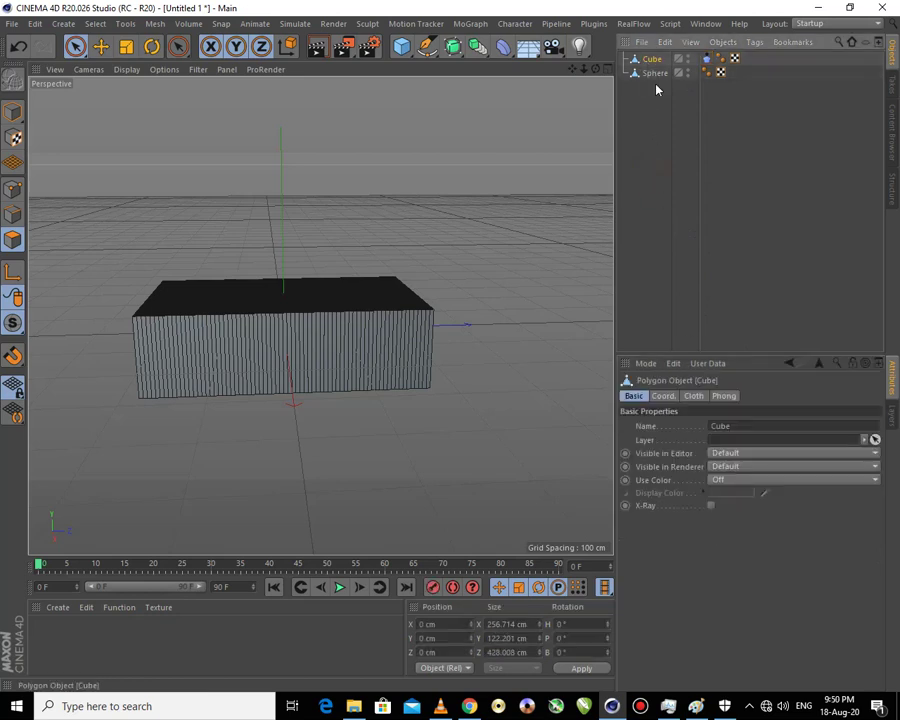
left_click(707, 60)
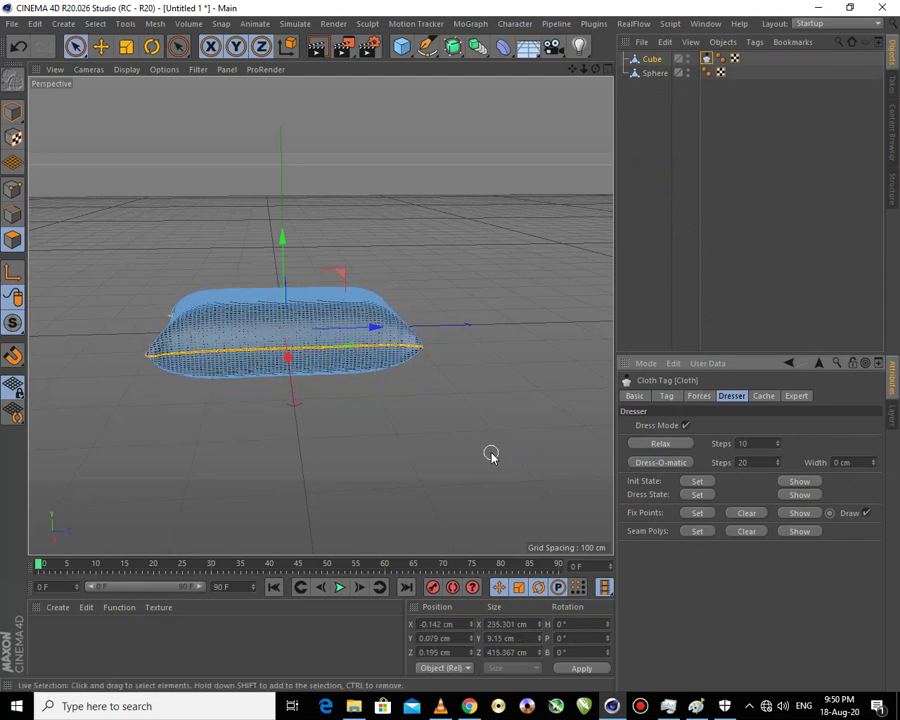
Inspect the puffed cloth pillow, then select the Sphere object in Model mode.
left_click_drag(497, 425, 488, 486, "alt")
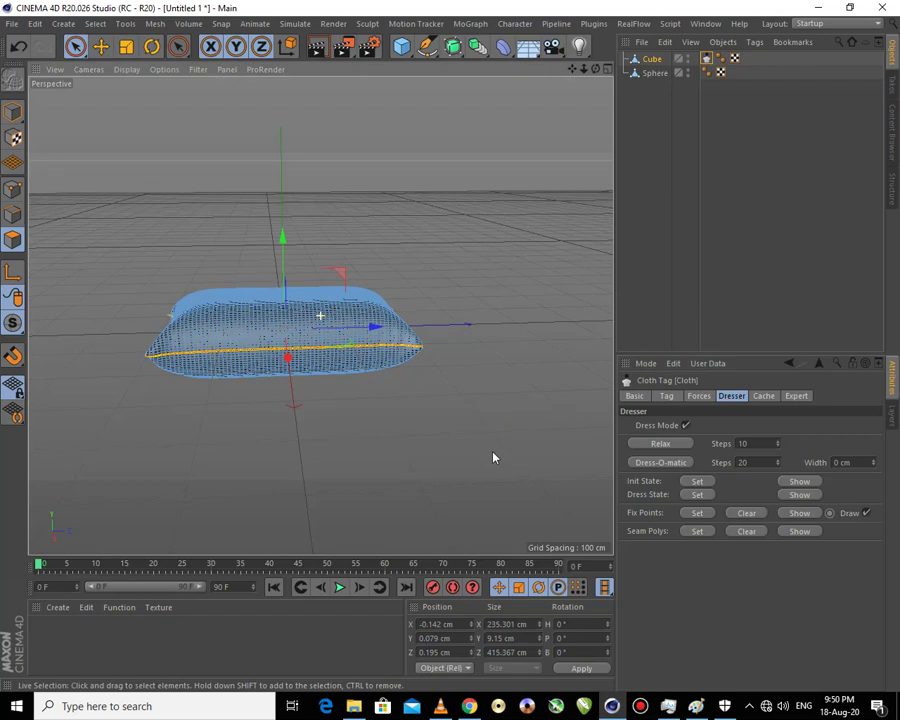
scroll(382, 212, "up", 2)
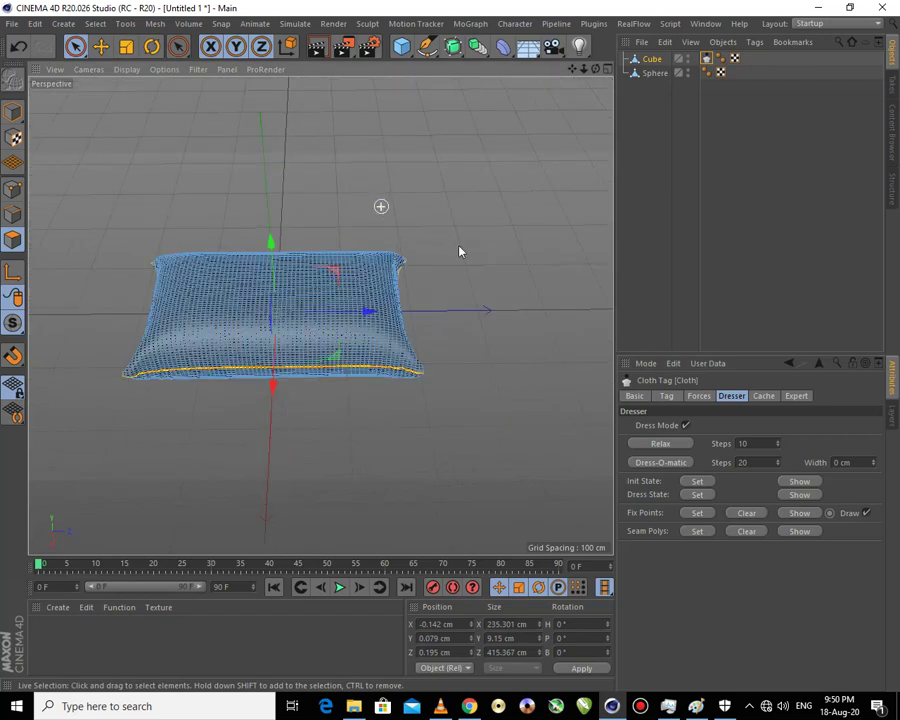
left_click_drag(555, 281, 553, 274, "alt")
left_click(654, 74)
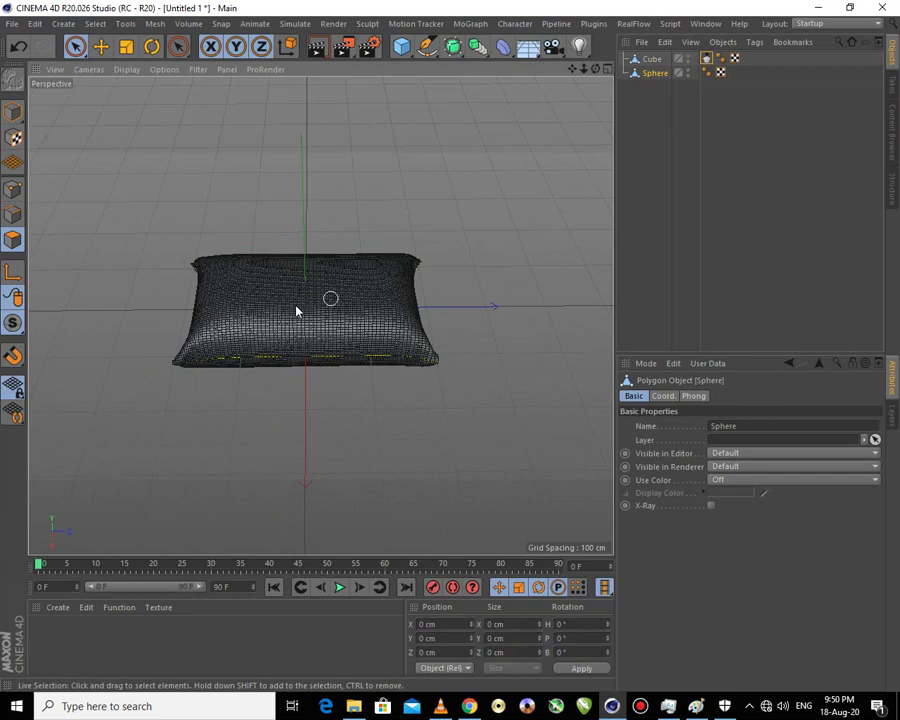
left_click(12, 112)
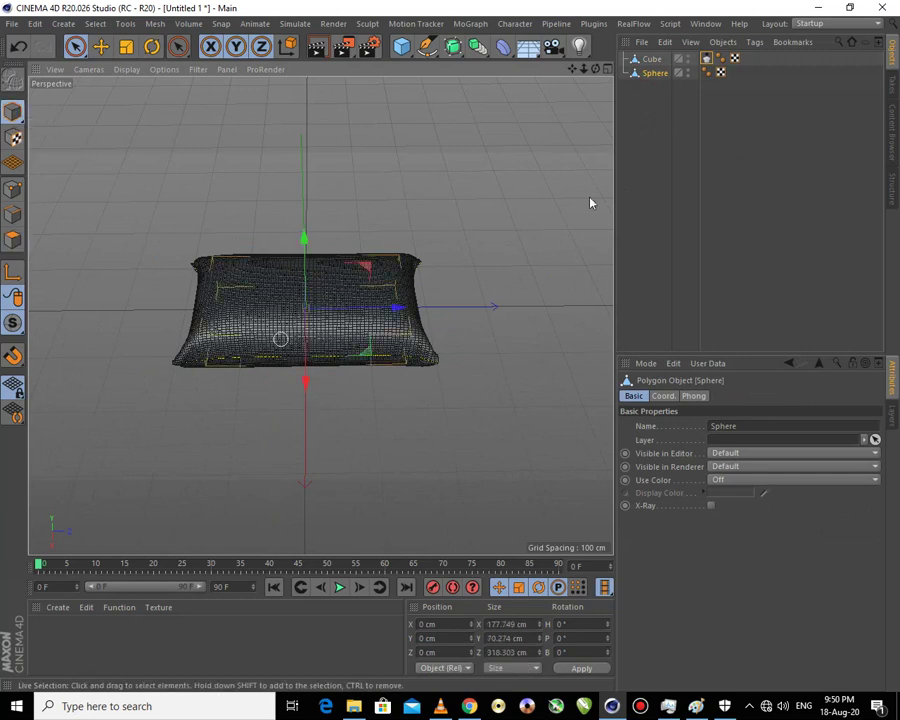
Delete the Sphere, then try out a Cube.1 duplicate and delete it again.
key("Delete")
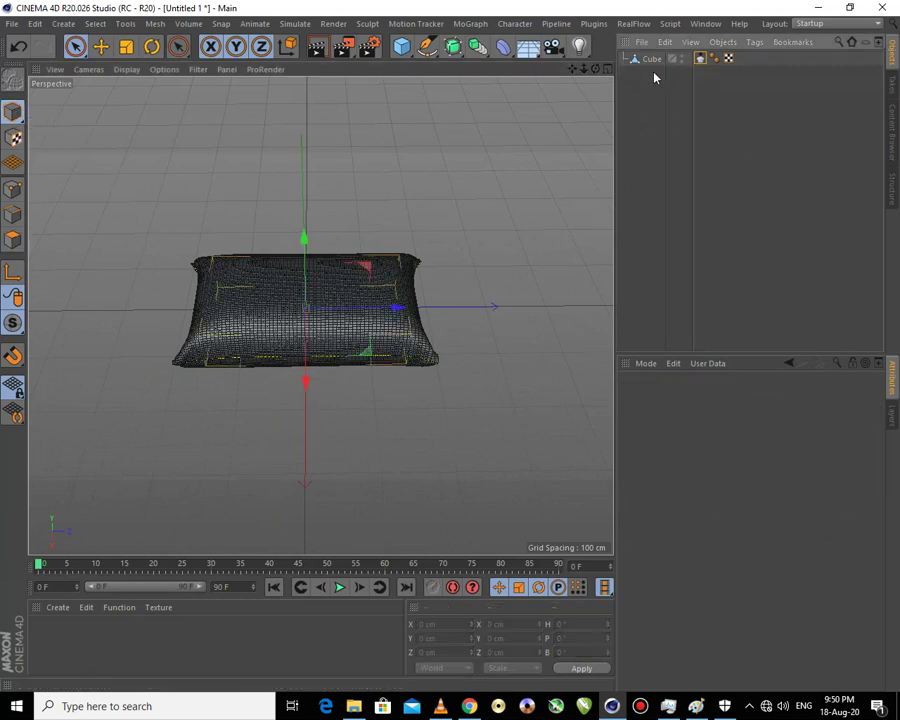
left_click(651, 59)
left_click_drag(307, 375, 539, 261, "ctrl")
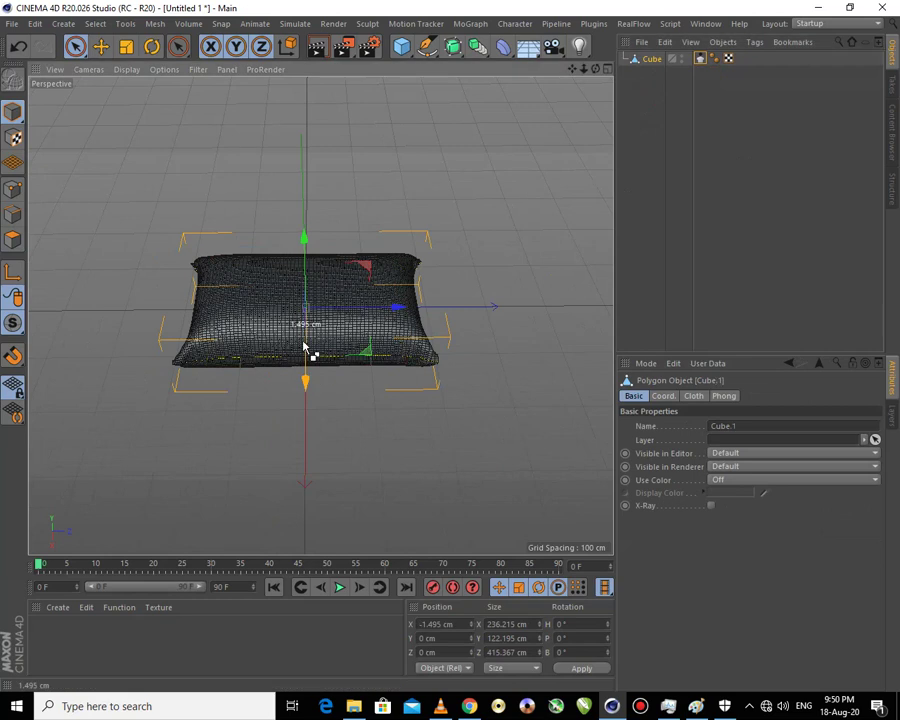
left_click_drag(483, 285, 334, 305)
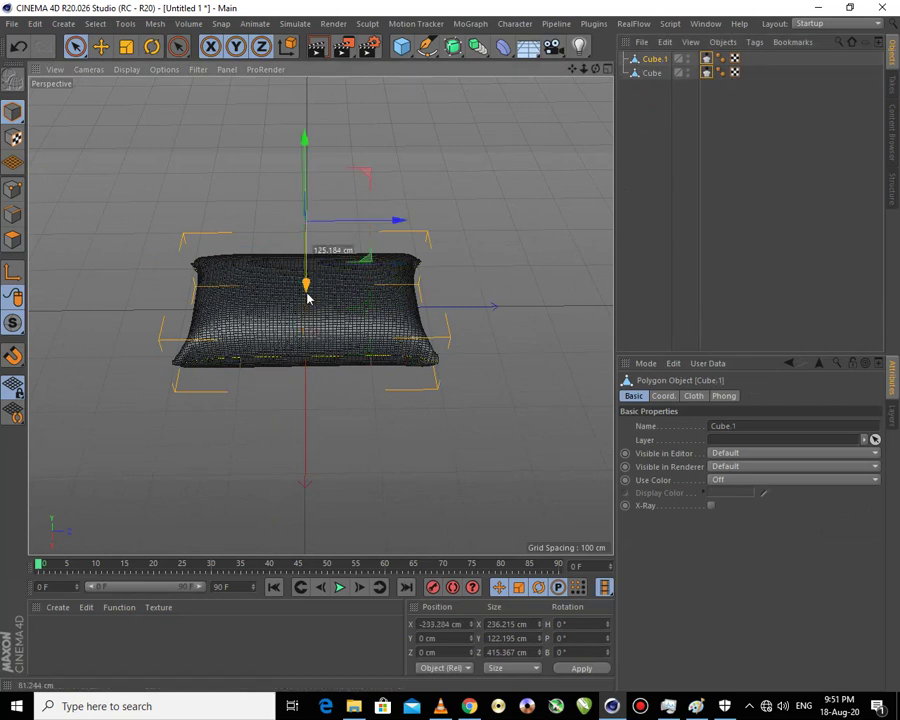
key("ctrl+z")
key("ctrl+z")
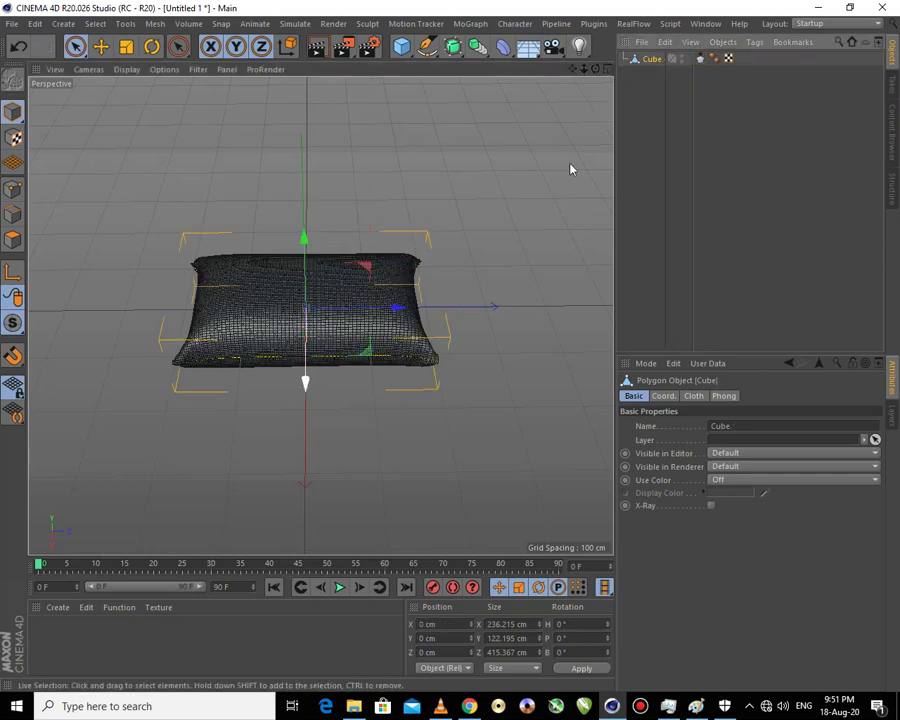
key("ctrl+y")
left_click_drag(305, 382, 306, 336)
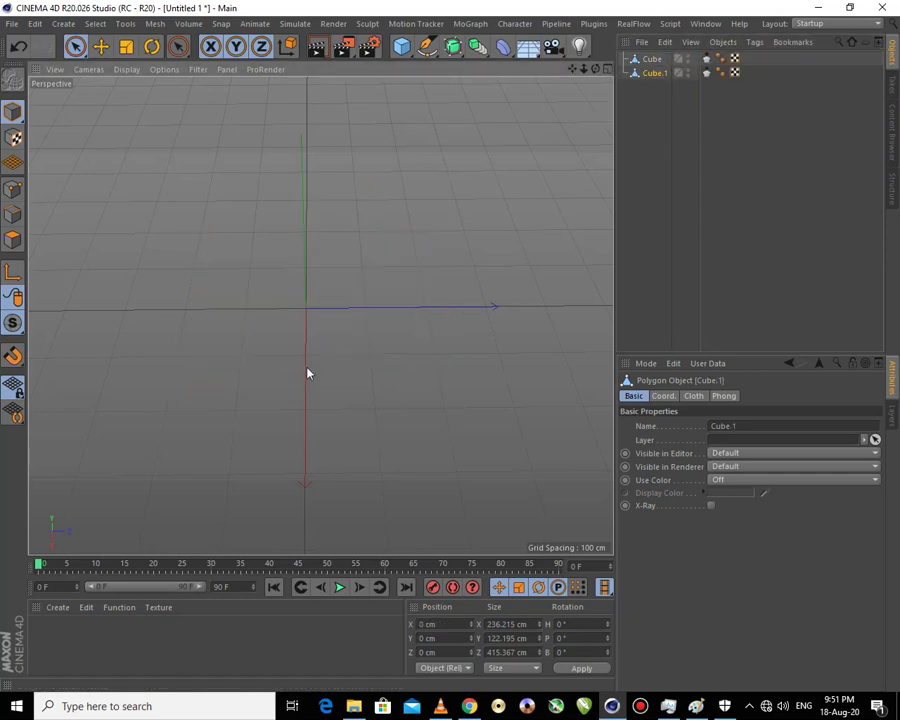
key("Delete")
left_click(648, 60)
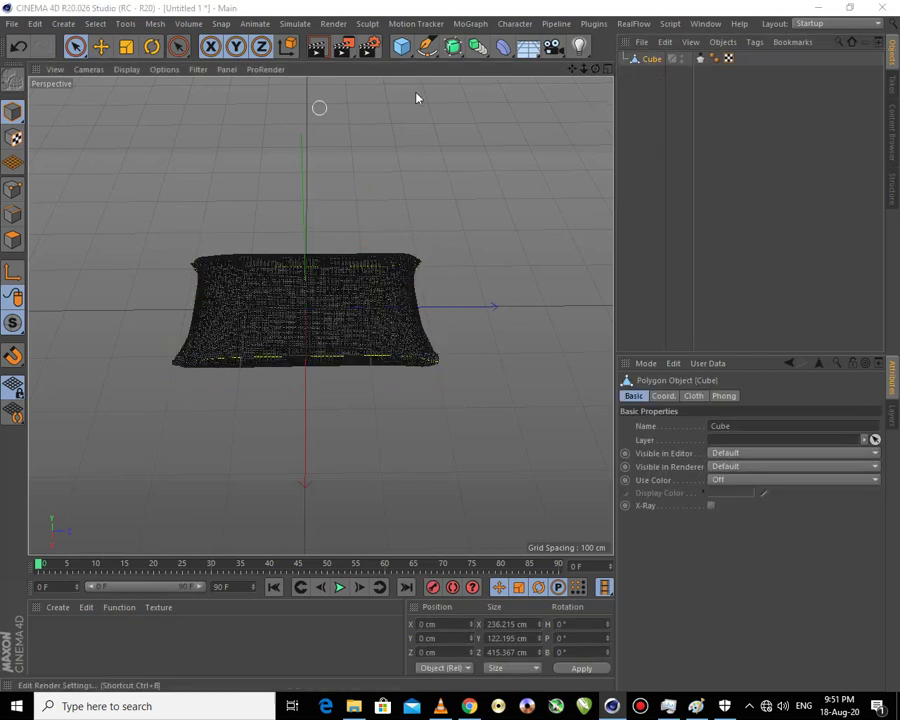
Nest the pillow Cube under a Subdivision Surface and show it with Gouraud shading.
left_click(452, 46)
left_click_drag(645, 73, 652, 66)
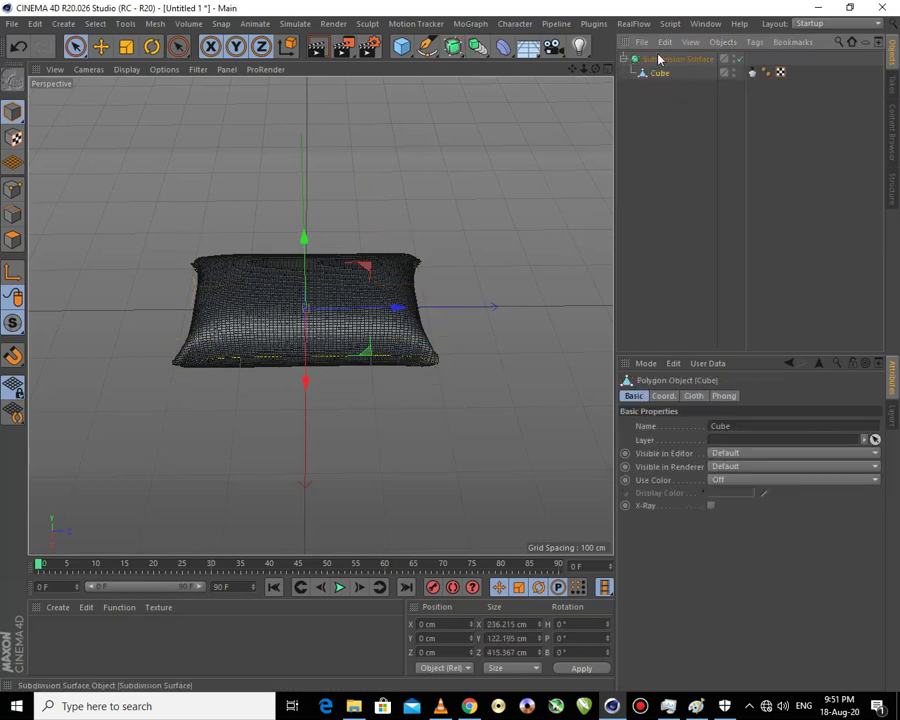
left_click(624, 60)
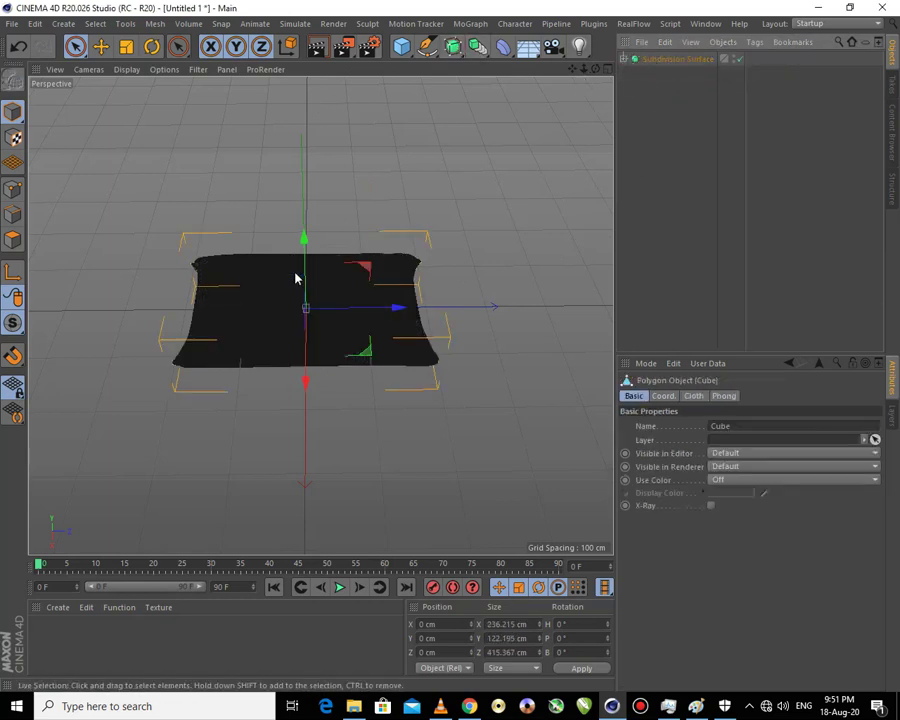
left_click(126, 69)
left_click(137, 88)
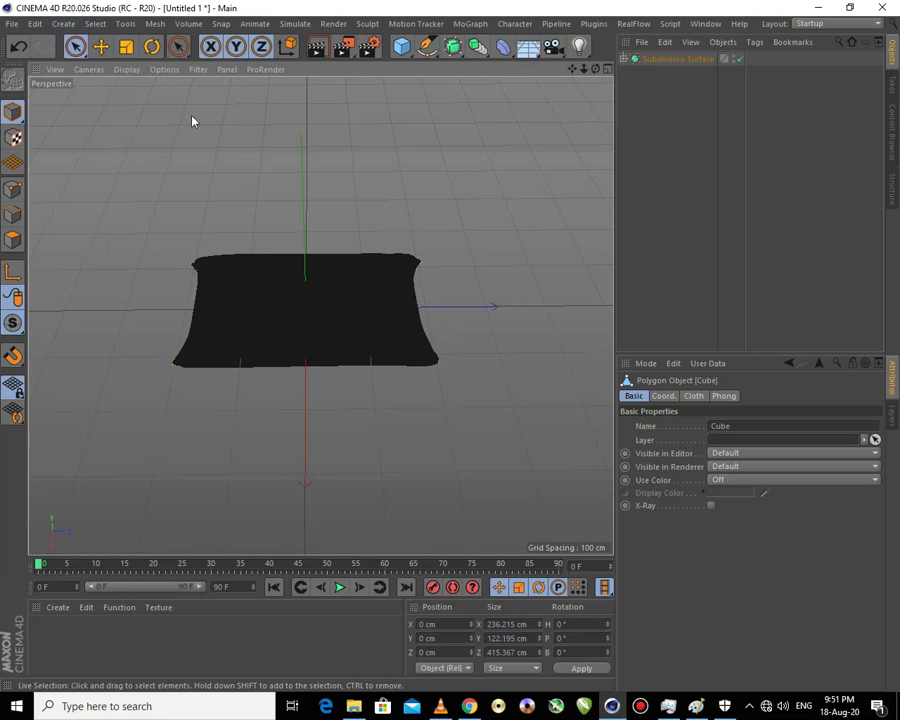
double_click(126, 636)
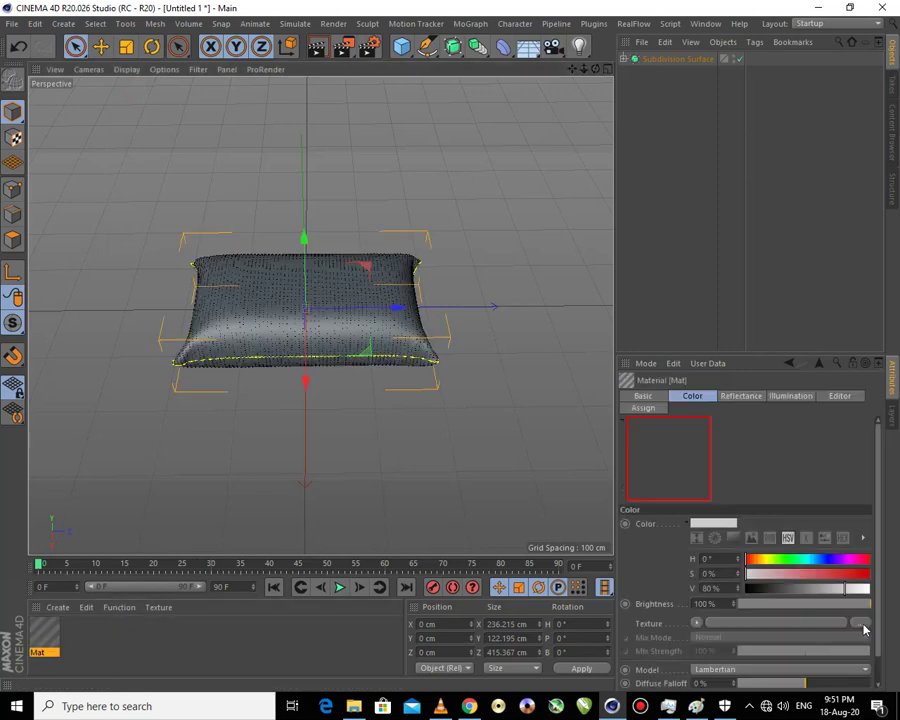
Load the fabric (13) texture into the new material's Color channel.
left_click(863, 626)
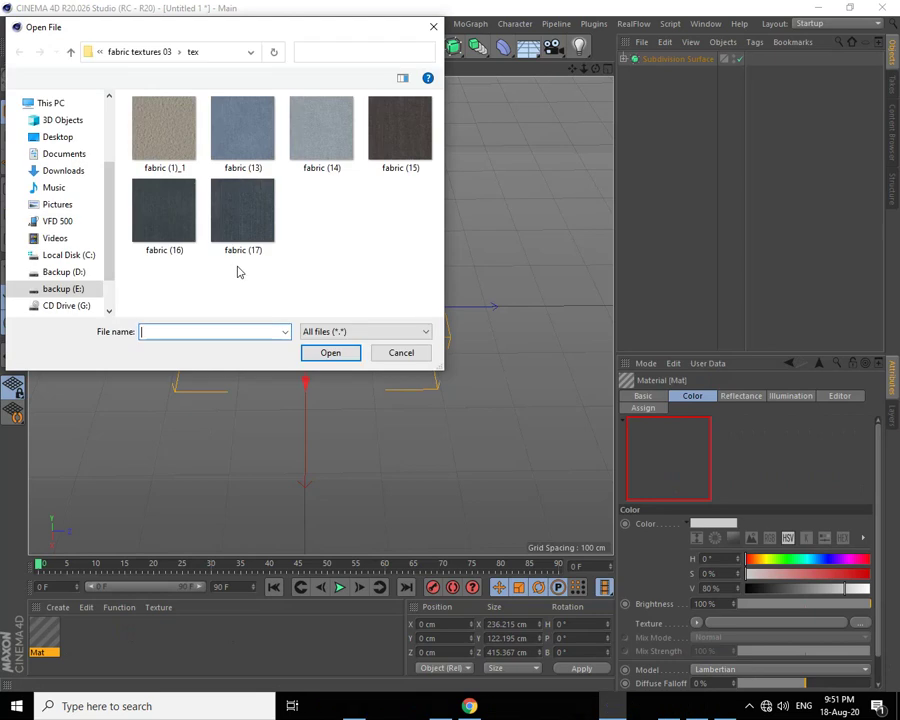
left_click(256, 140)
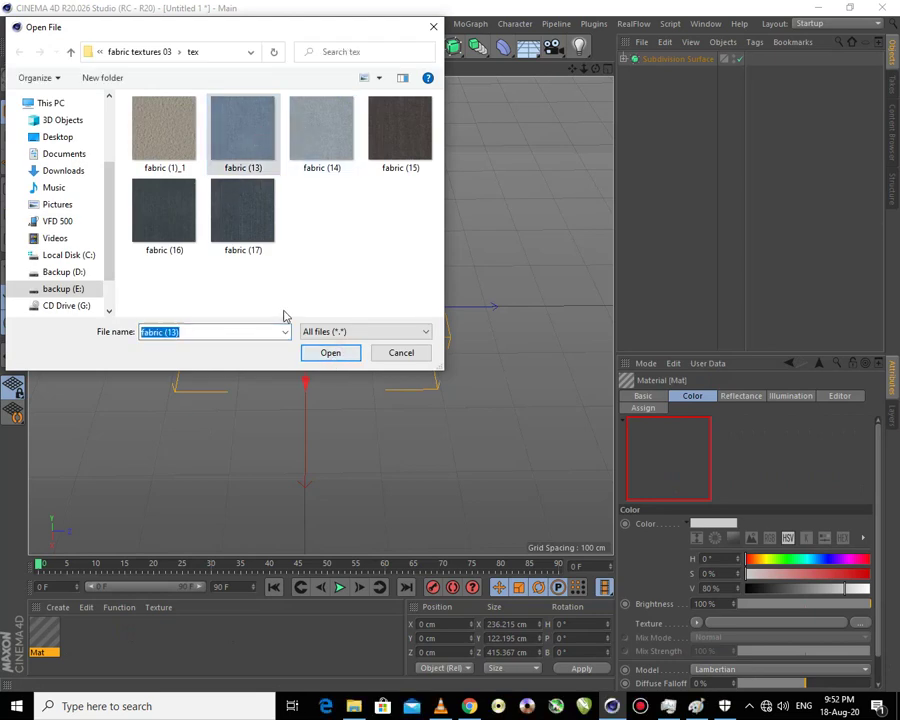
key("Return")
left_click(527, 397)
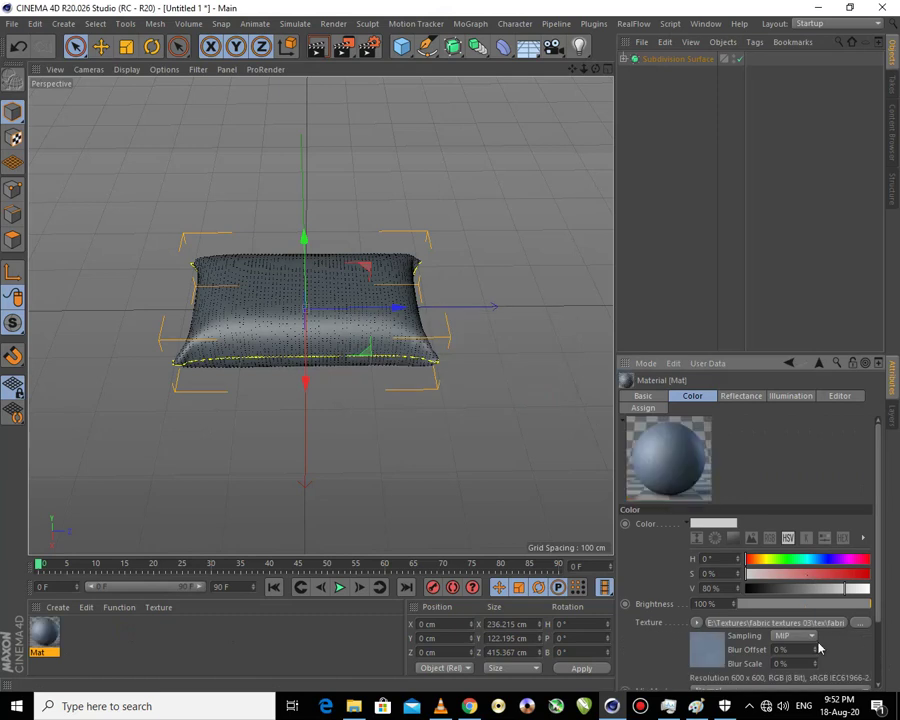
scroll(875, 621, "down", 2)
scroll(816, 637, "down", 2)
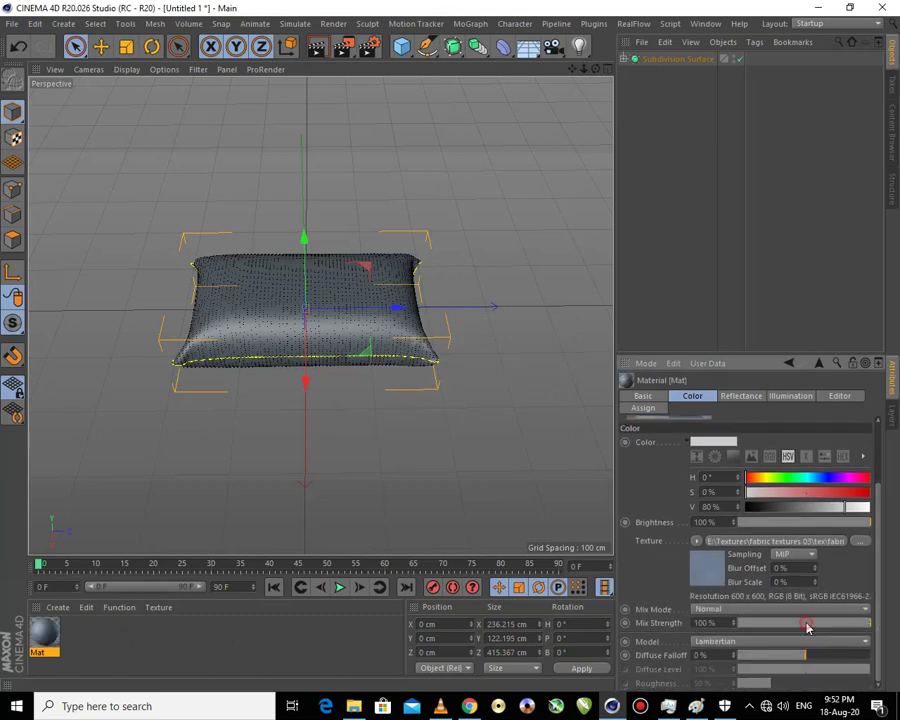
Apply material Mat at 51% mix strength to the Subdivision Surface pillow.
double_click(46, 630)
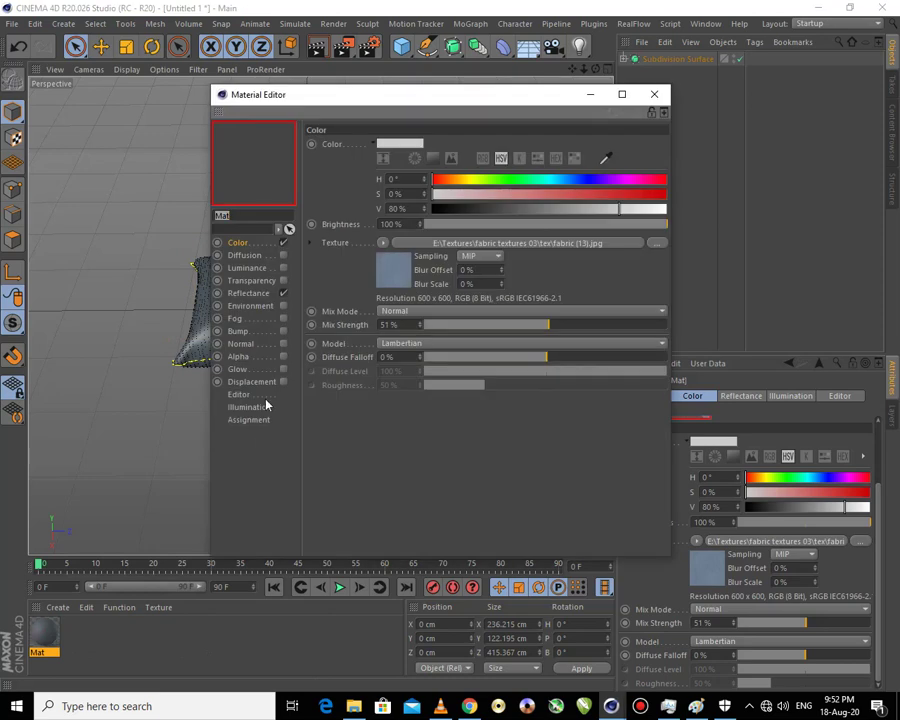
left_click(654, 95)
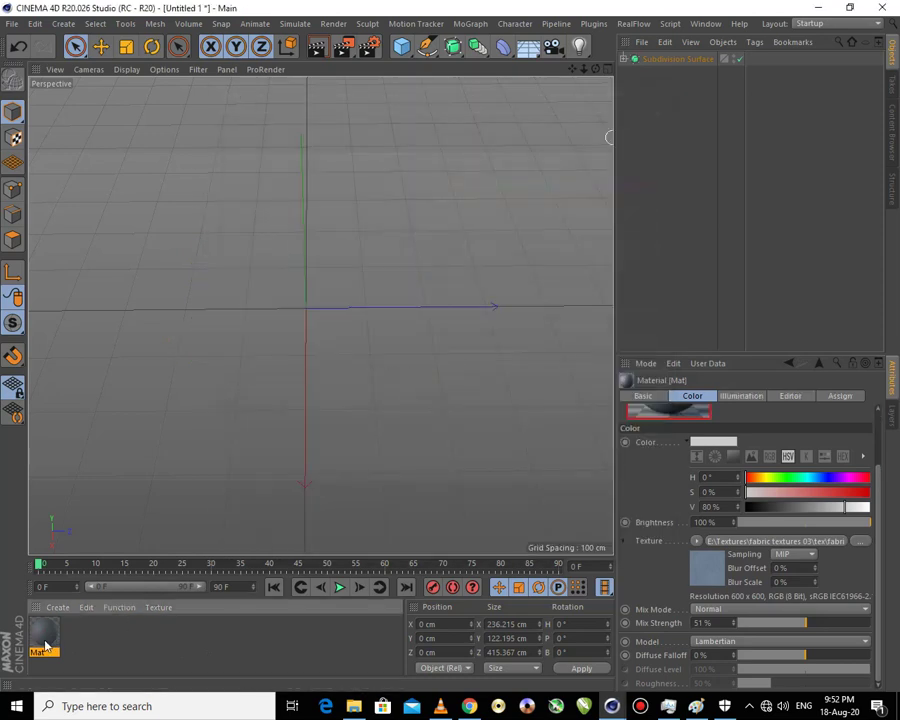
left_click_drag(44, 648, 613, 121)
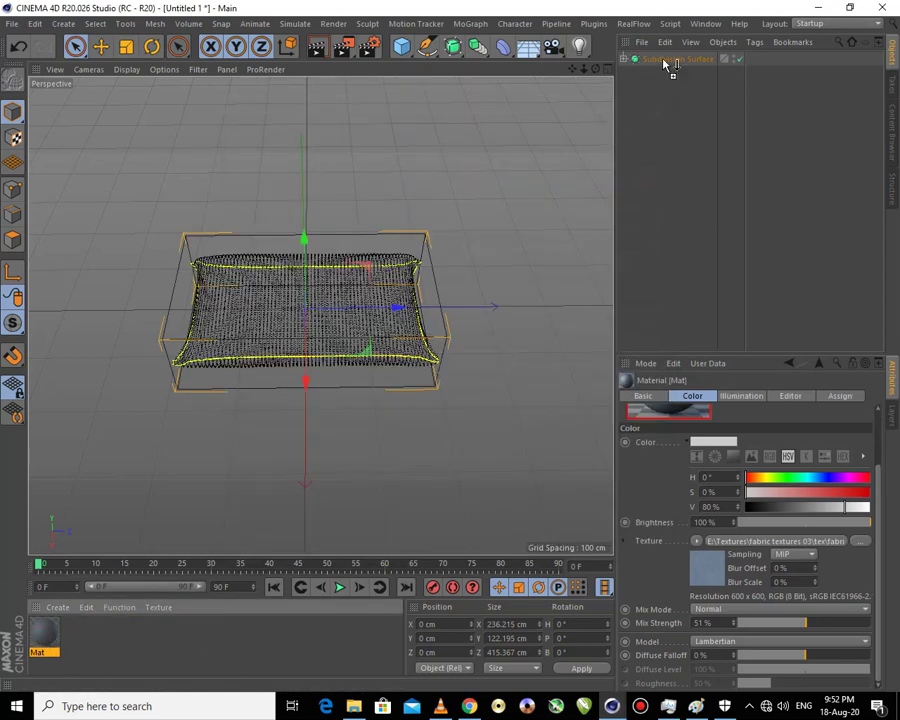
left_click_drag(665, 67, 667, 62)
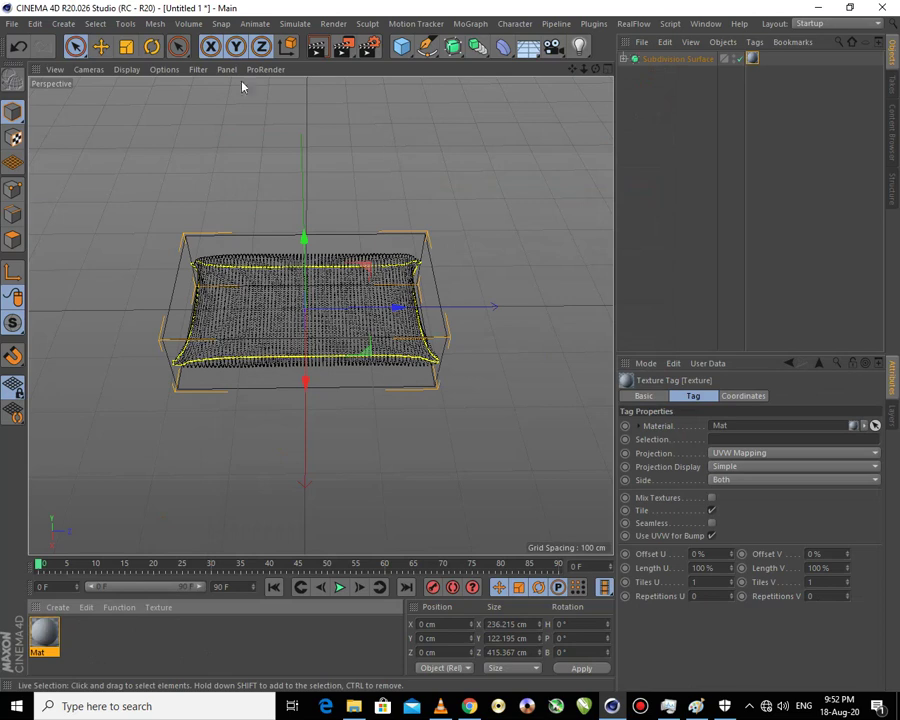
left_click(405, 263)
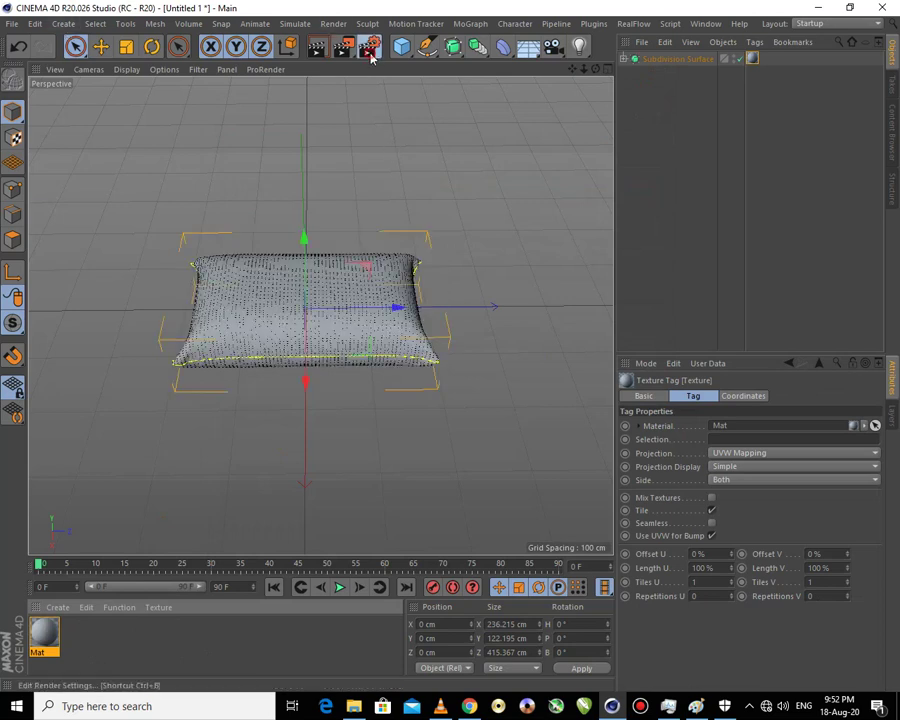
Add Global Illumination and Ambient Occlusion render effects, plus a Physical Sky.
left_click(370, 46)
left_click(345, 290)
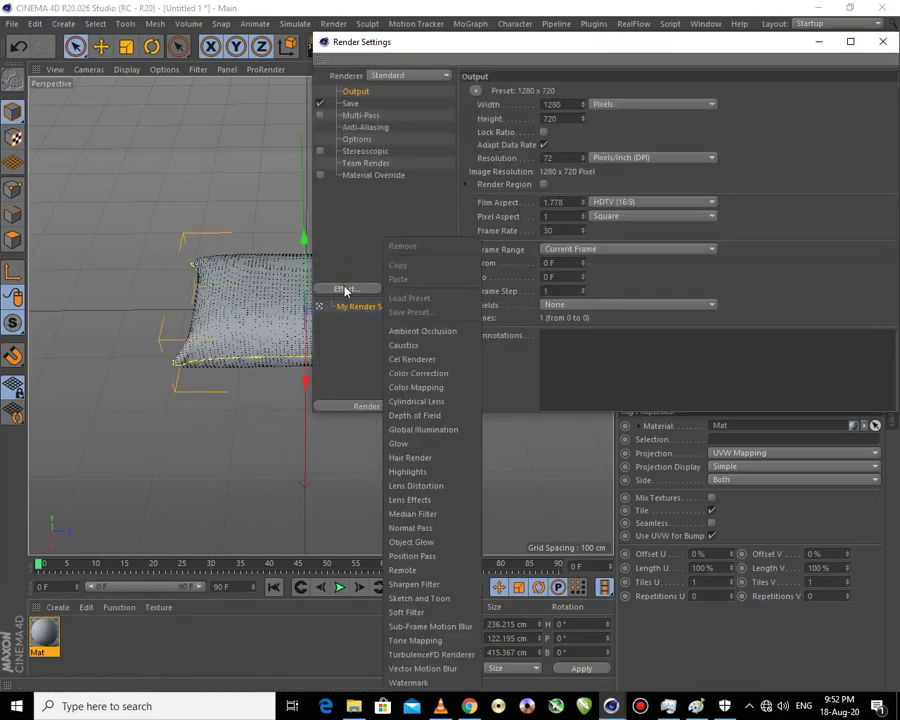
left_click(400, 439)
left_click(344, 290)
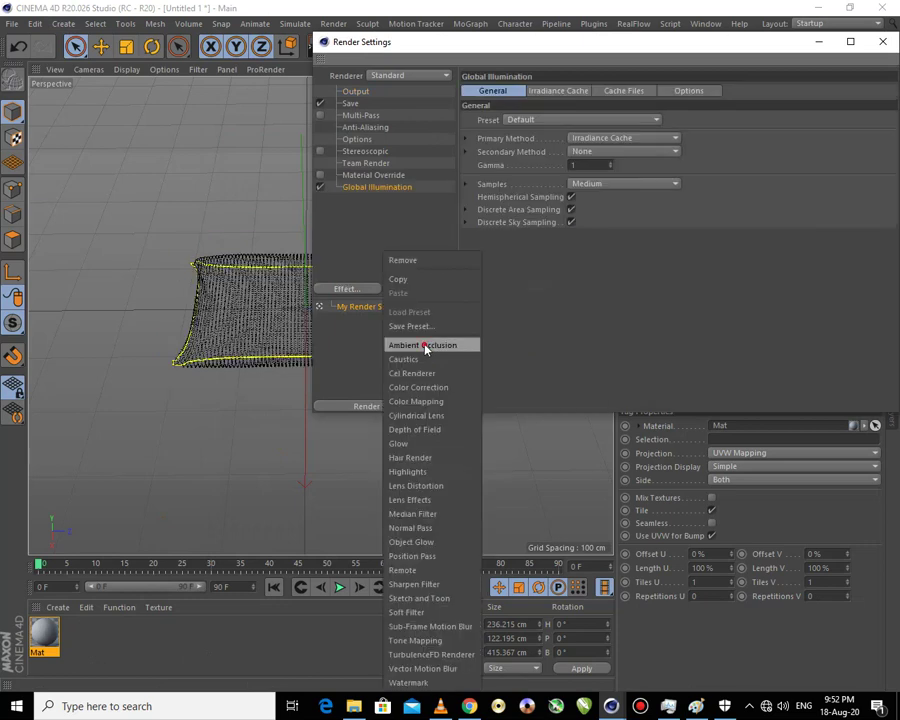
left_click(422, 344)
left_click(16, 24)
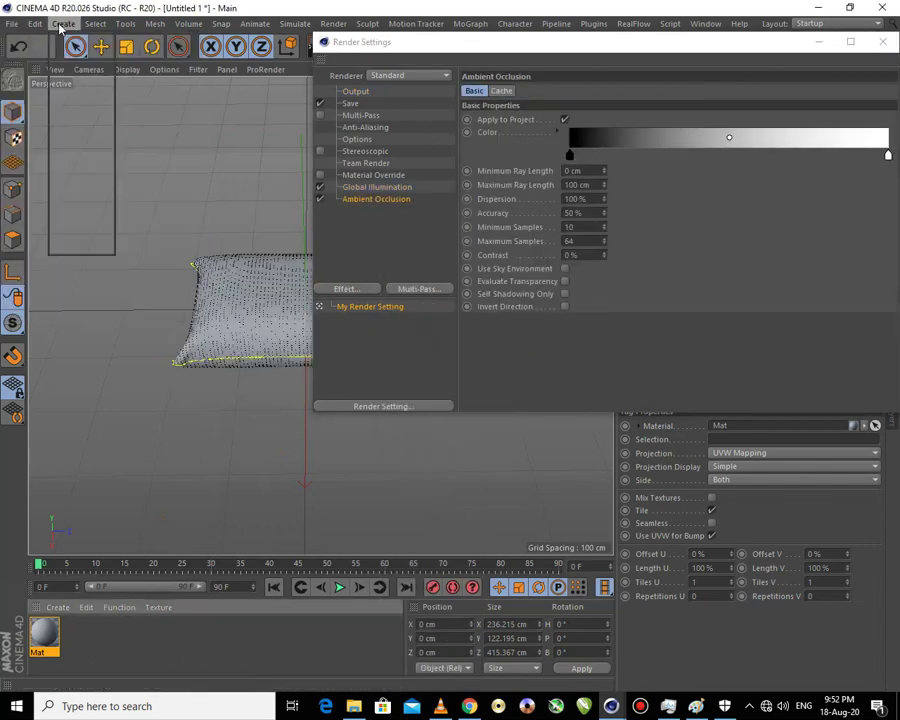
left_click(140, 155)
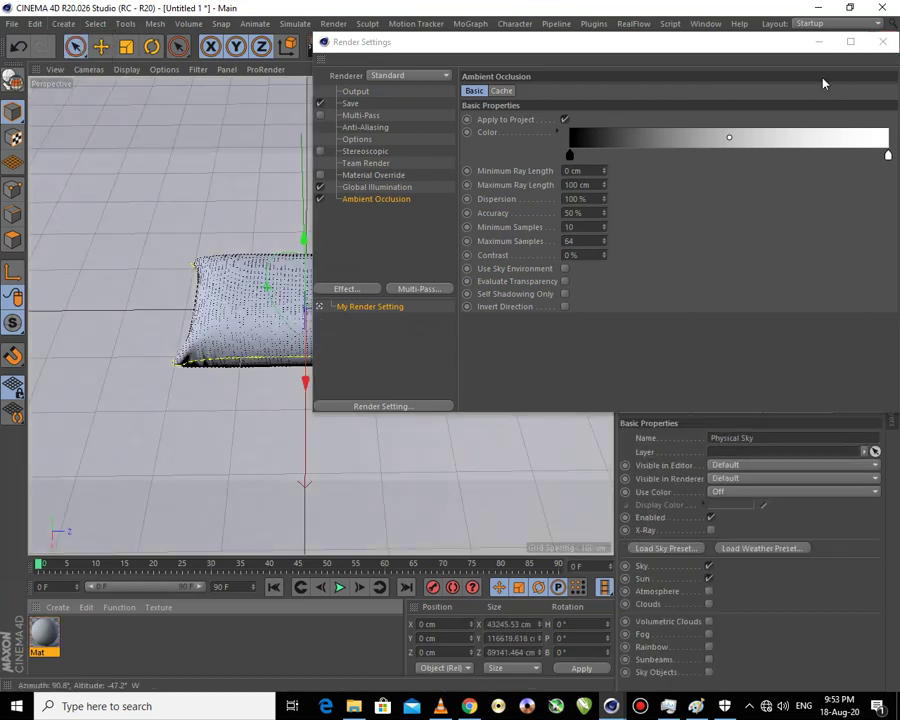
Set anti-aliasing to Best at 25% threshold and the save format to JPG.
left_click(368, 127)
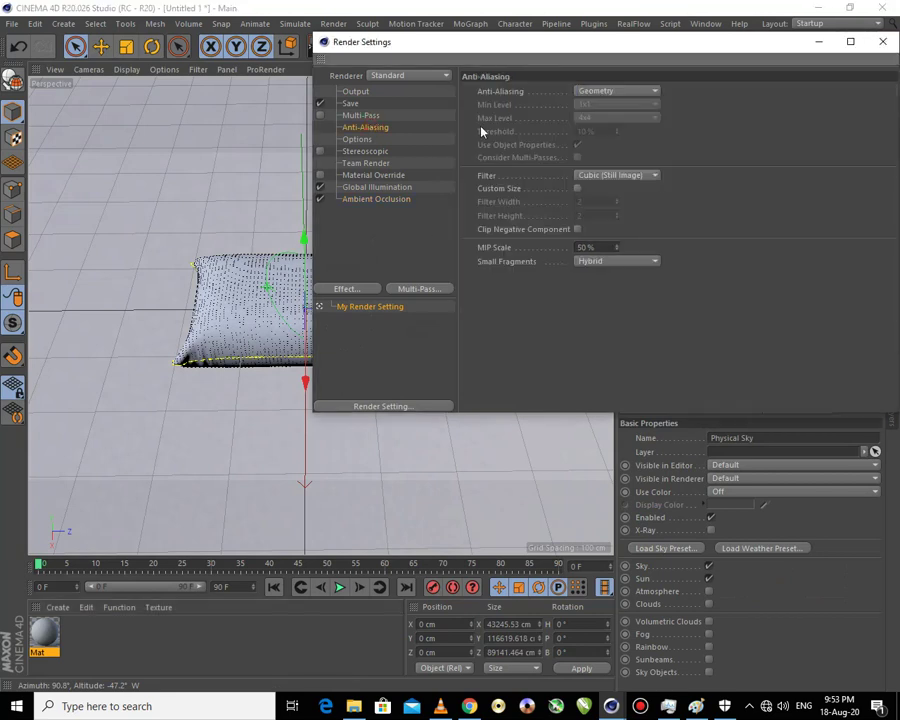
left_click(603, 93)
left_click(589, 131)
double_click(581, 131)
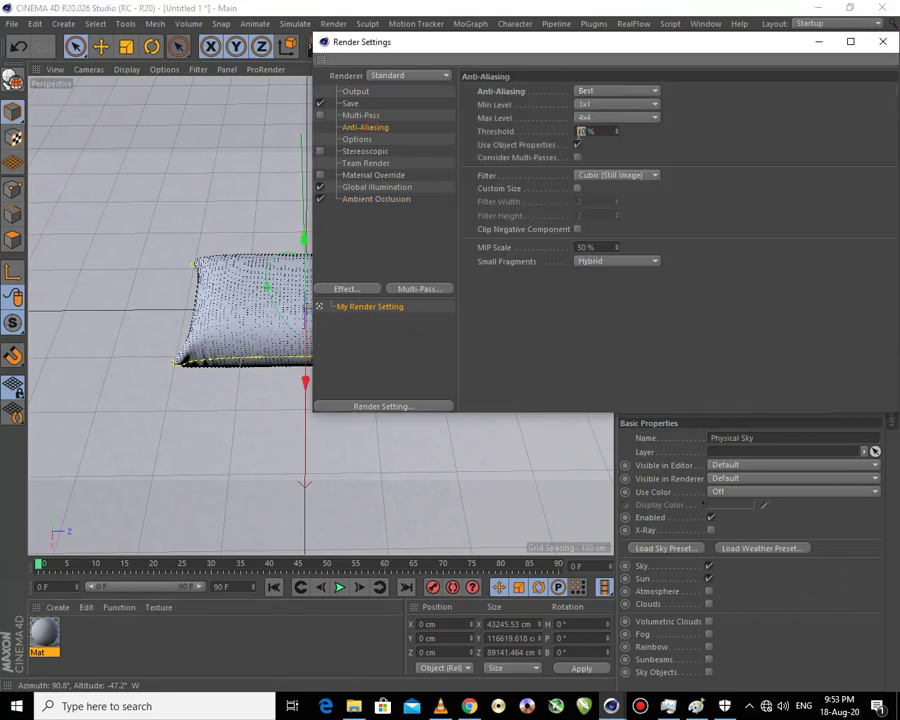
left_click(350, 103)
left_click(572, 132)
left_click(575, 230)
left_click(882, 41)
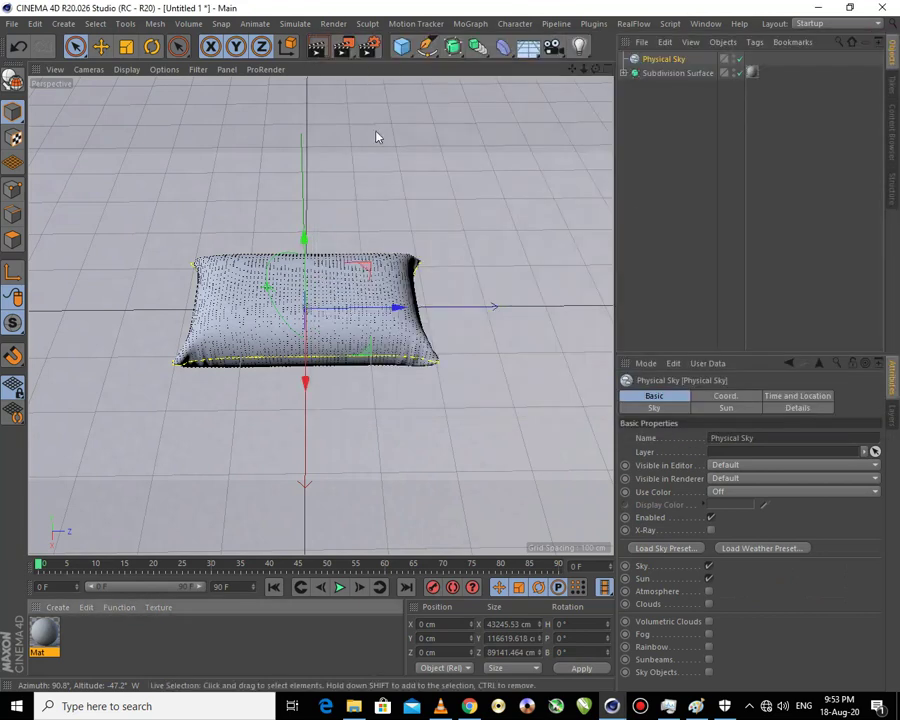
Add a Plane primitive and lower it on Y beneath the pillow.
left_click(401, 46)
left_click(528, 92)
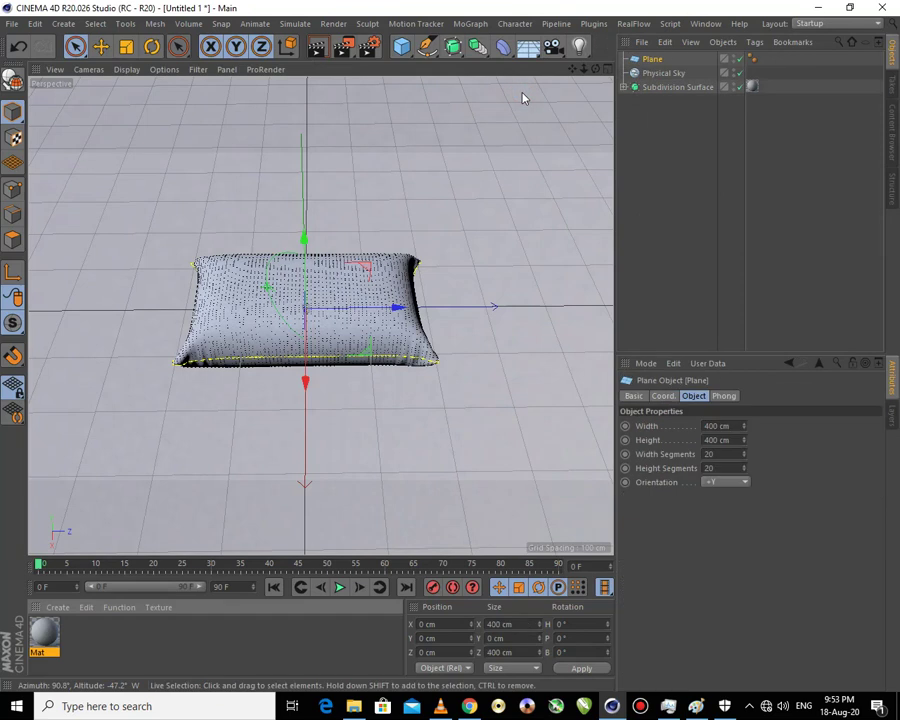
mouse_move(303, 240)
left_mouse_down()
mouse_move(310, 254)
mouse_move(306, 246)
left_mouse_up()
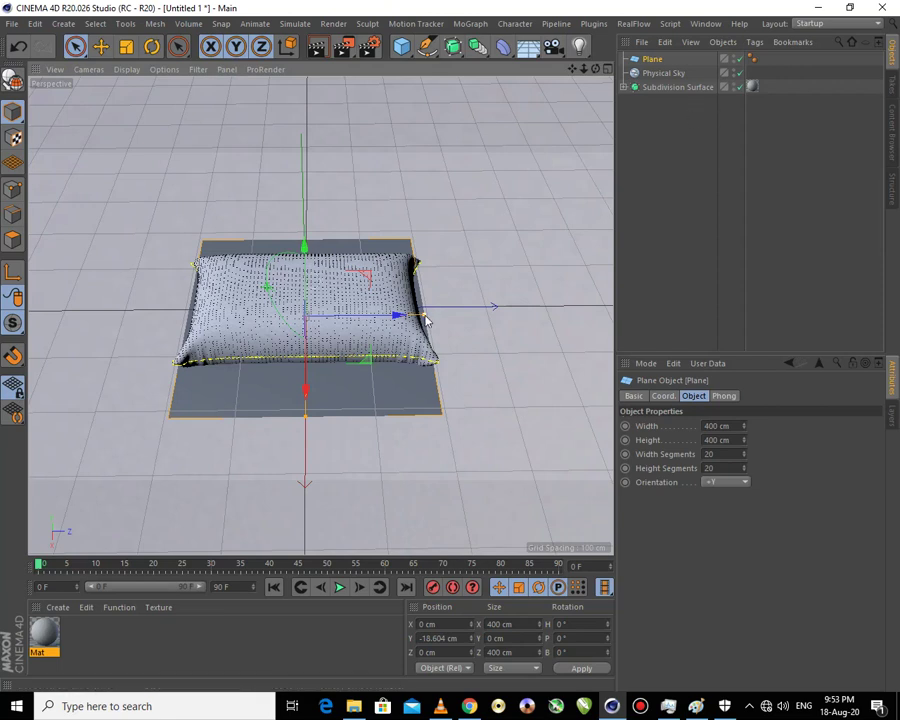
Scale the plane to roughly 1137 by 1607 cm using its width and depth handles.
left_click_drag(512, 322, 424, 320)
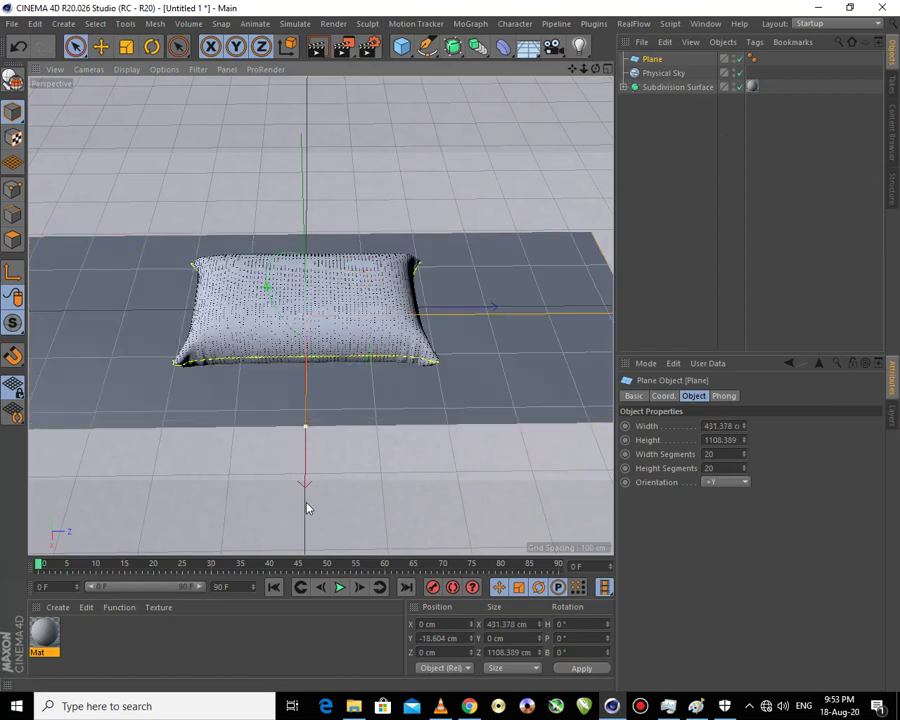
left_click_drag(307, 485, 298, 378)
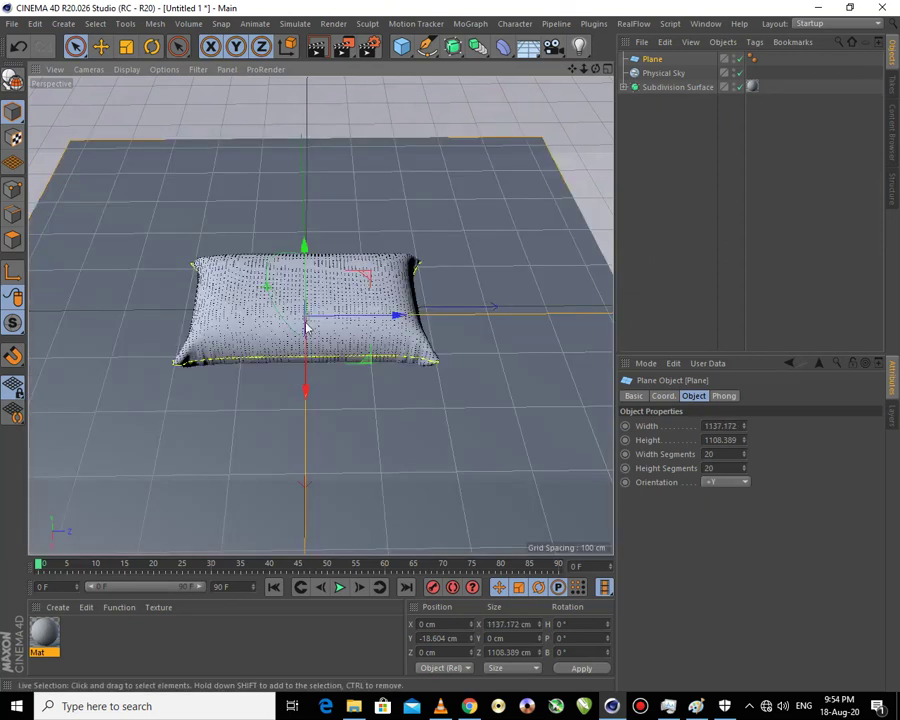
scroll(464, 330, "down", 3)
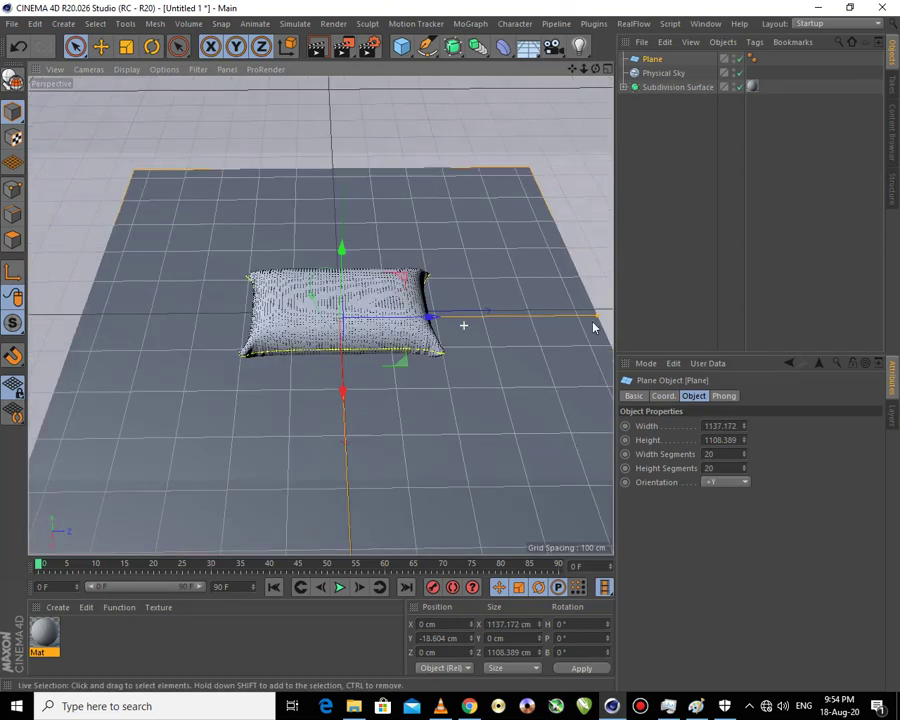
scroll(466, 325, "down", 1)
mouse_move(585, 322)
left_mouse_down()
mouse_move(598, 316)
mouse_move(463, 350)
left_mouse_up()
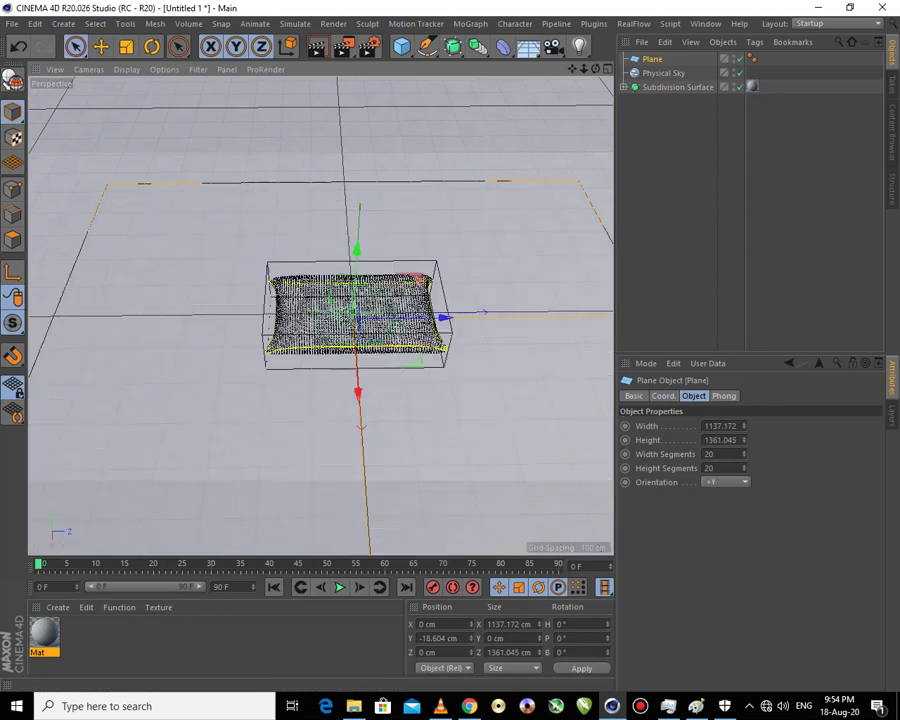
scroll(462, 348, "up", 3)
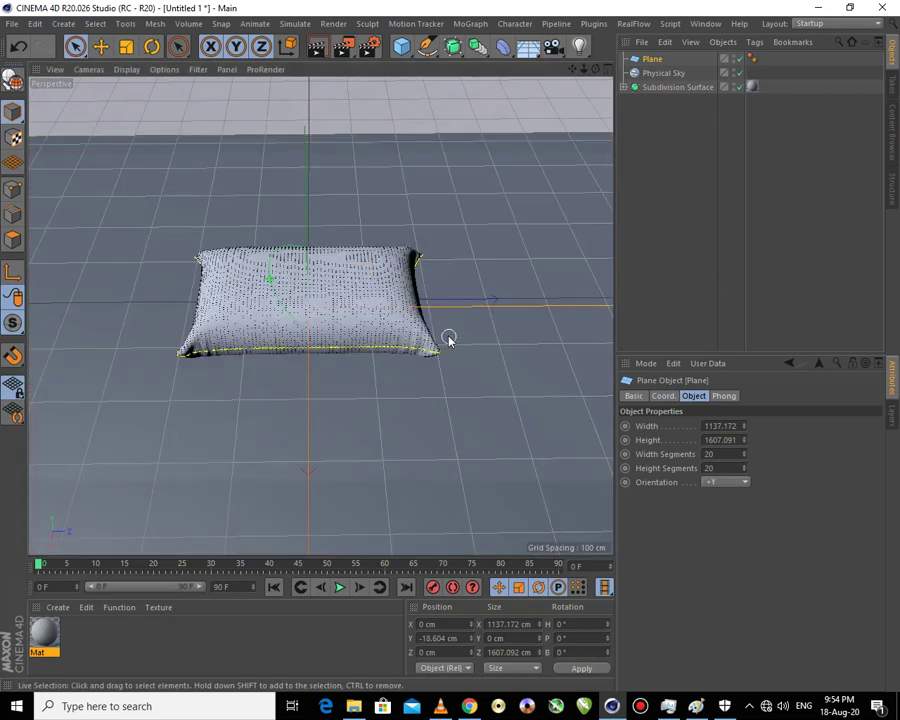
Check the plane in Front view and lower it to about −63 cm on Y.
key("F4")
left_click_drag(320, 253, 320, 260)
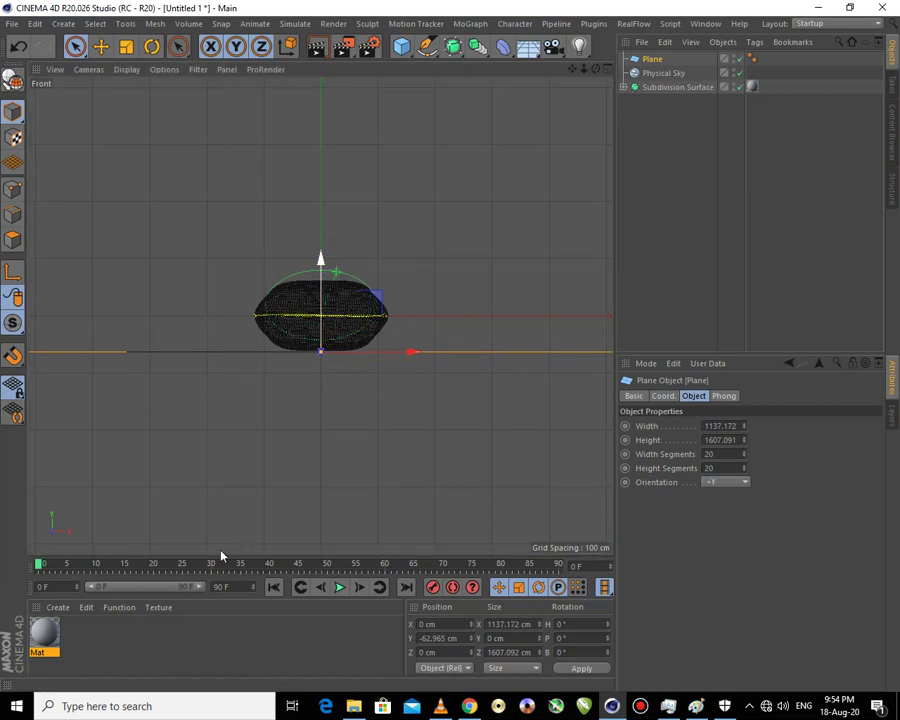
key("F1")
Create a light grey material Mat.1 with 89% colour brightness and Reflectance turned off.
left_click(121, 645)
double_click(121, 645)
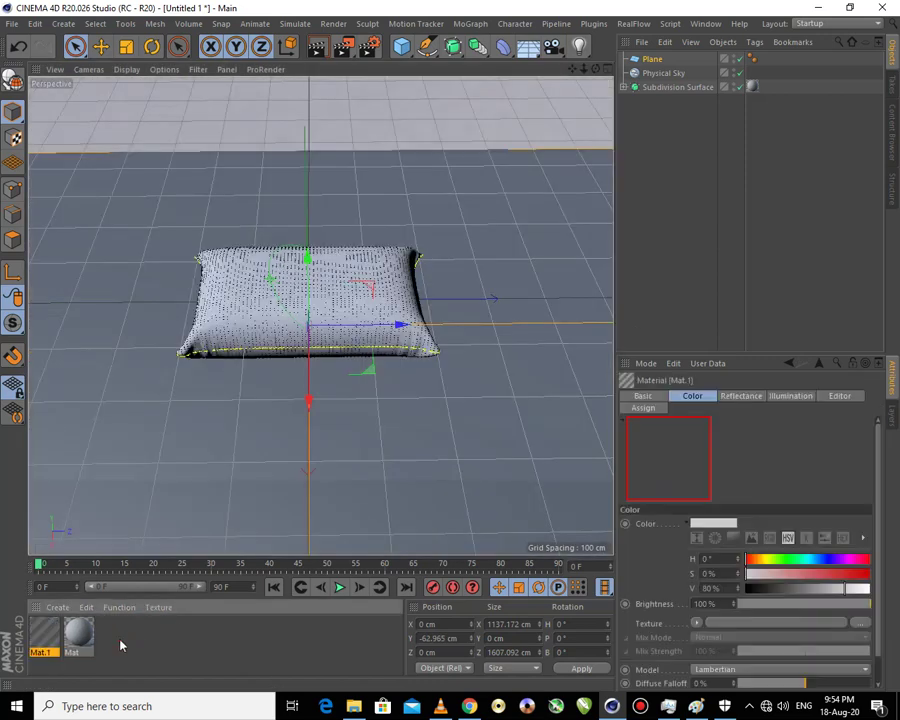
double_click(40, 636)
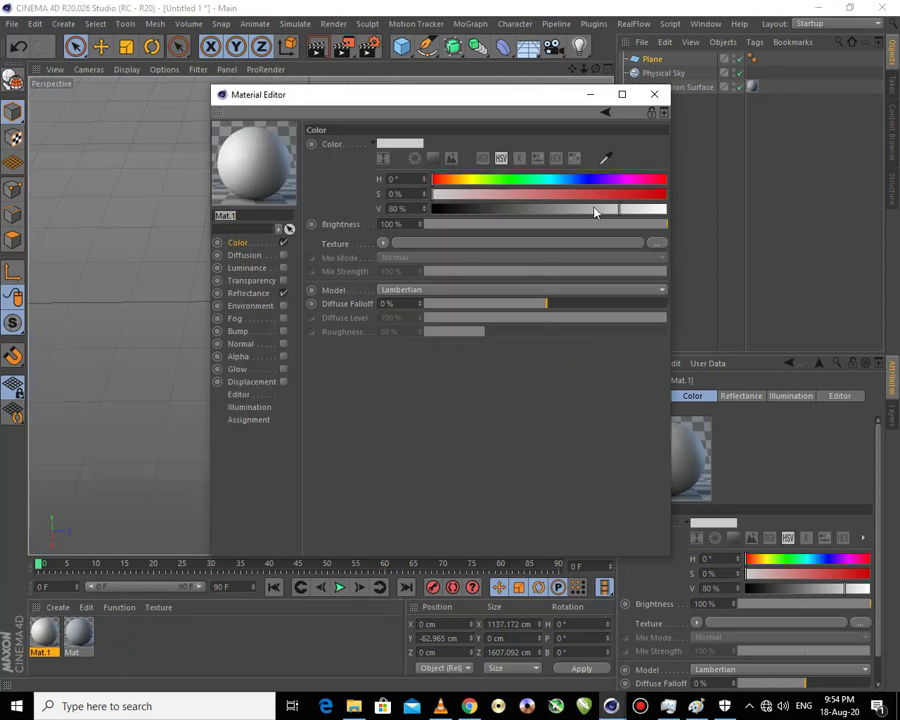
left_click_drag(597, 209, 576, 212)
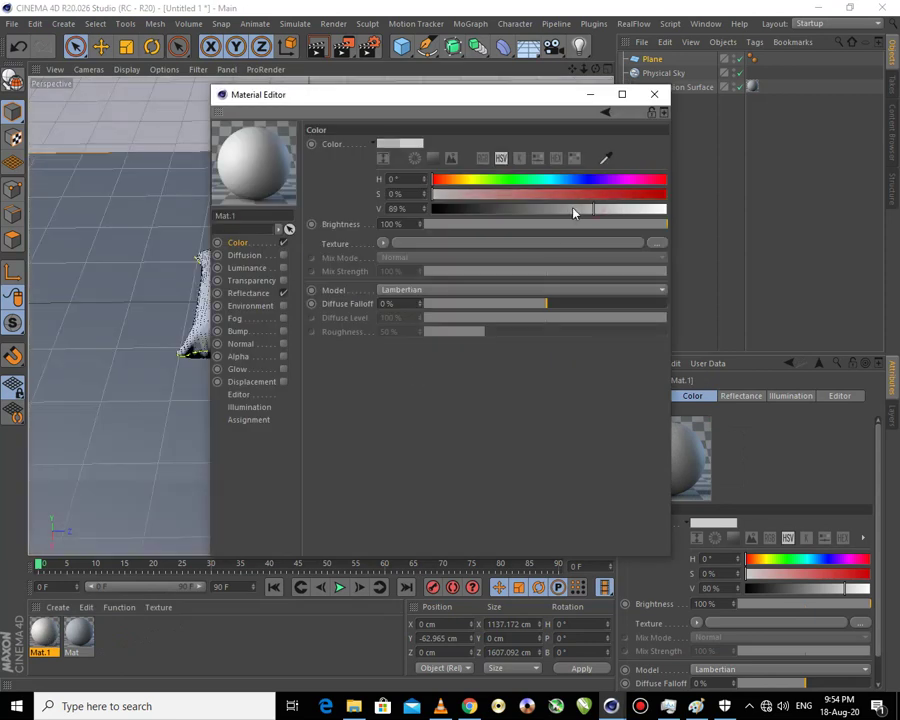
left_click(283, 294)
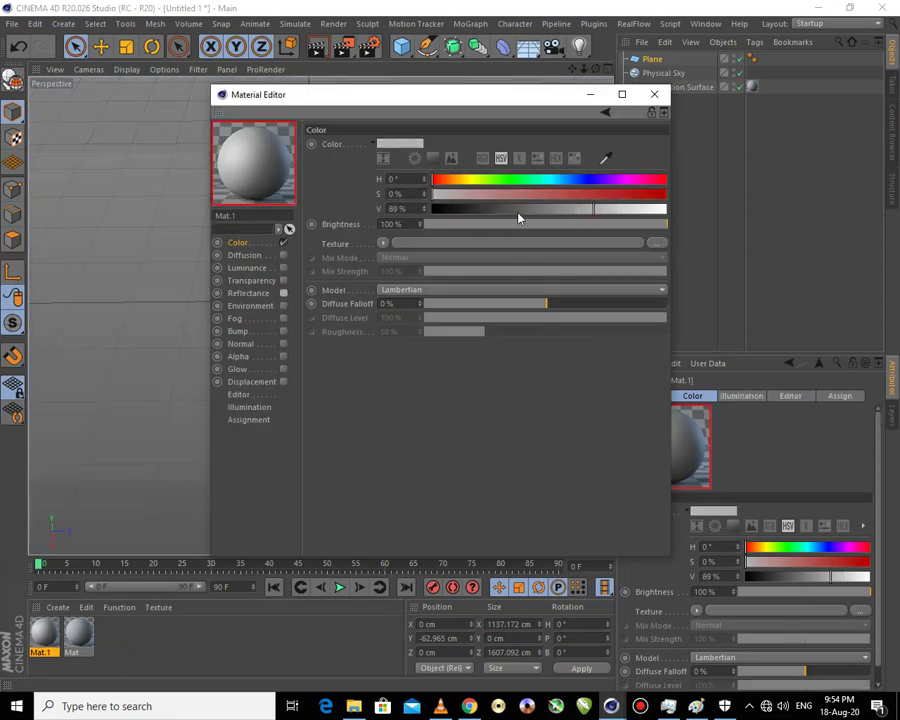
left_click(661, 104)
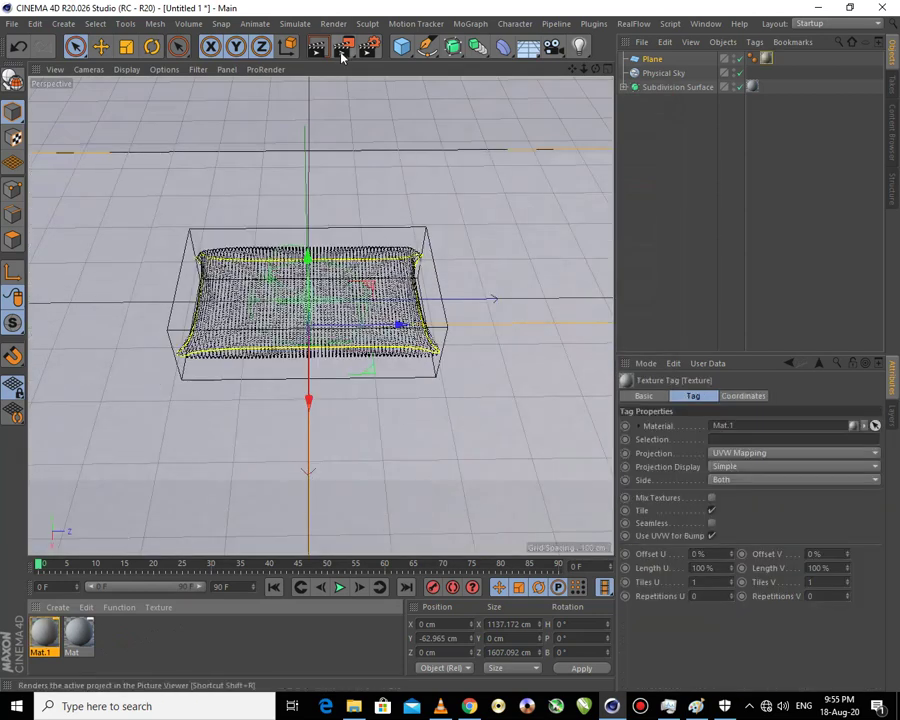
left_click(341, 48)
Render the pillow scene to the Picture Viewer.
left_click(341, 50)
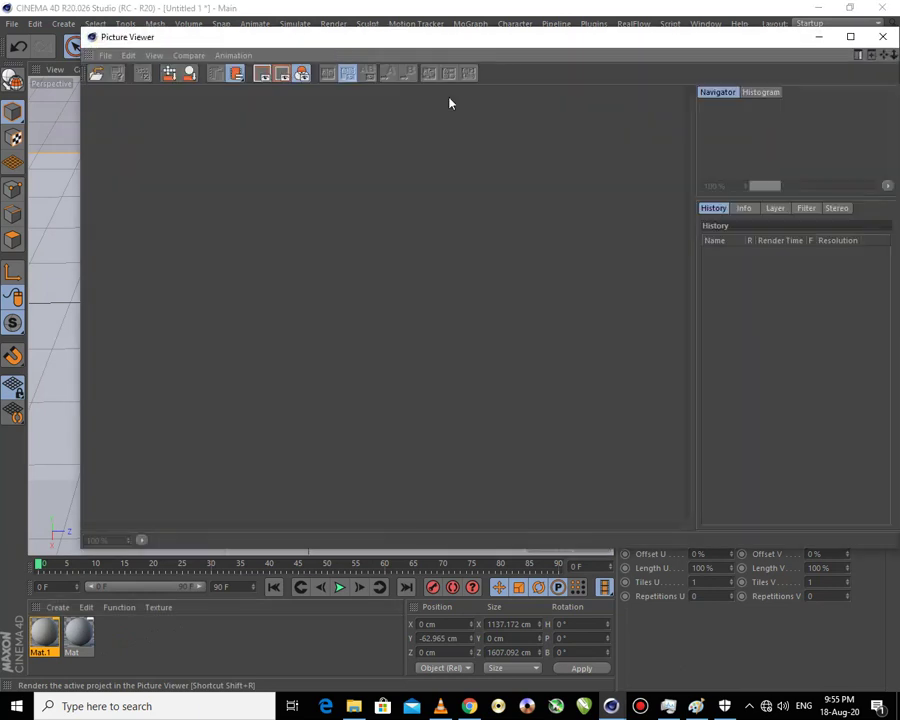